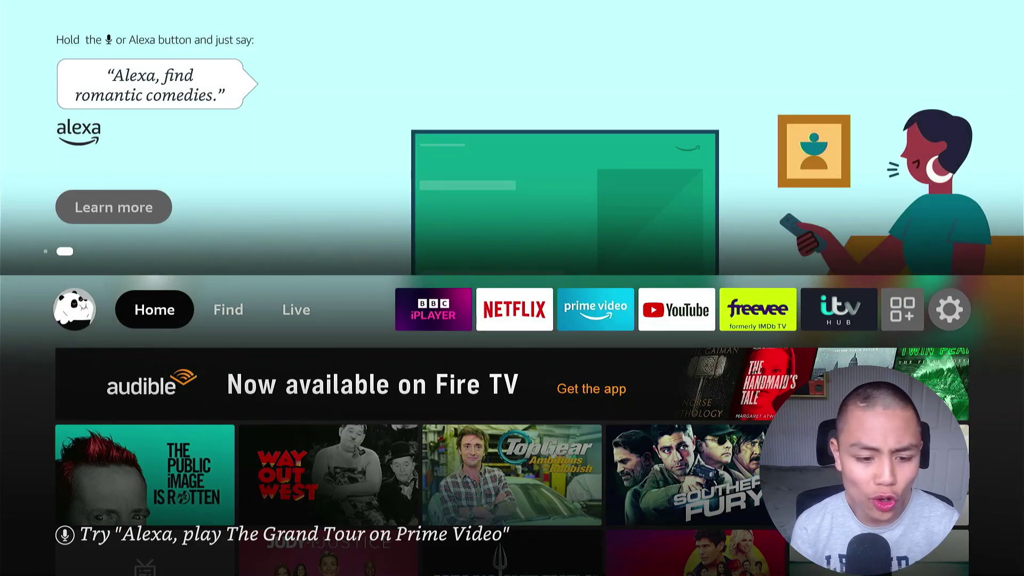
- Navigate to Settings > My Fire TV > Developer Options
{"action": "key", "text": "Right"}
{"action": "key", "text": "Right"}
{"action": "key", "text": "Right"}
{"action": "key", "text": "Right"}
{"action": "key", "text": "Right"}
{"action": "key", "text": "Right"}
{"action": "key", "text": "Right"}
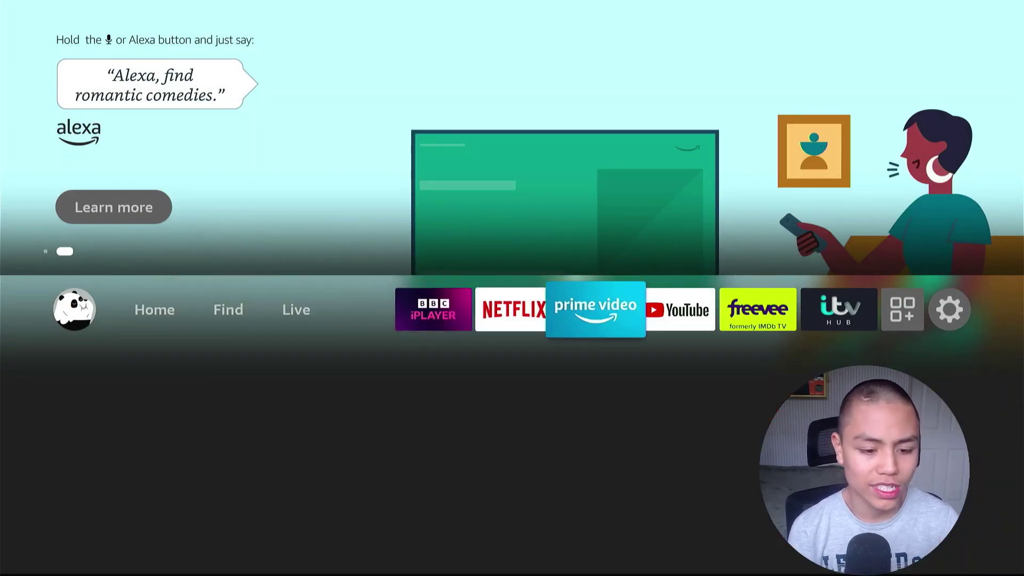
{"action": "key", "text": "Right"}
{"action": "key", "text": "Right"}
{"action": "key", "text": "Right"}
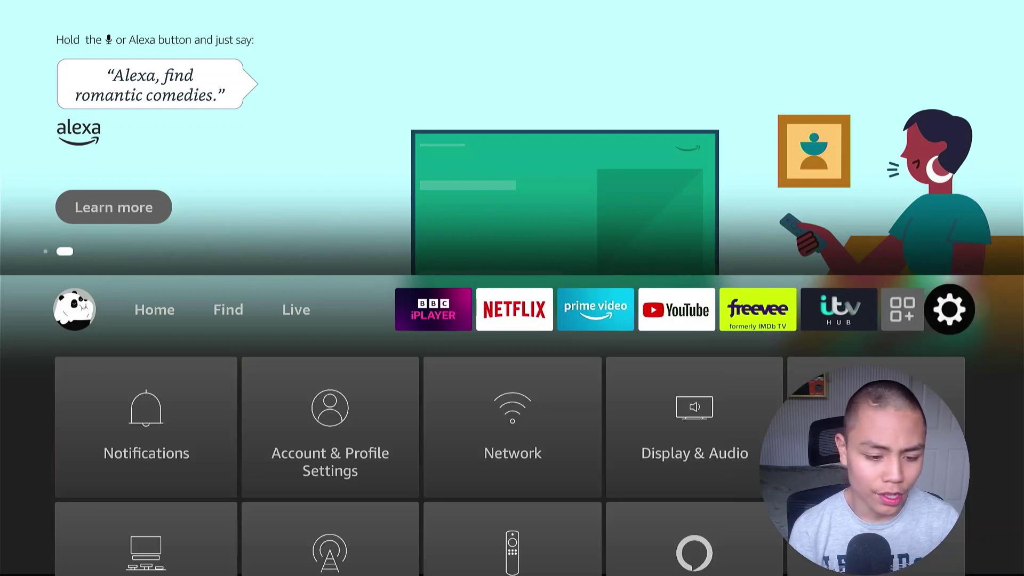
{"action": "key", "text": "Down"}
{"action": "key", "text": "Down"}
{"action": "key", "text": "Down"}
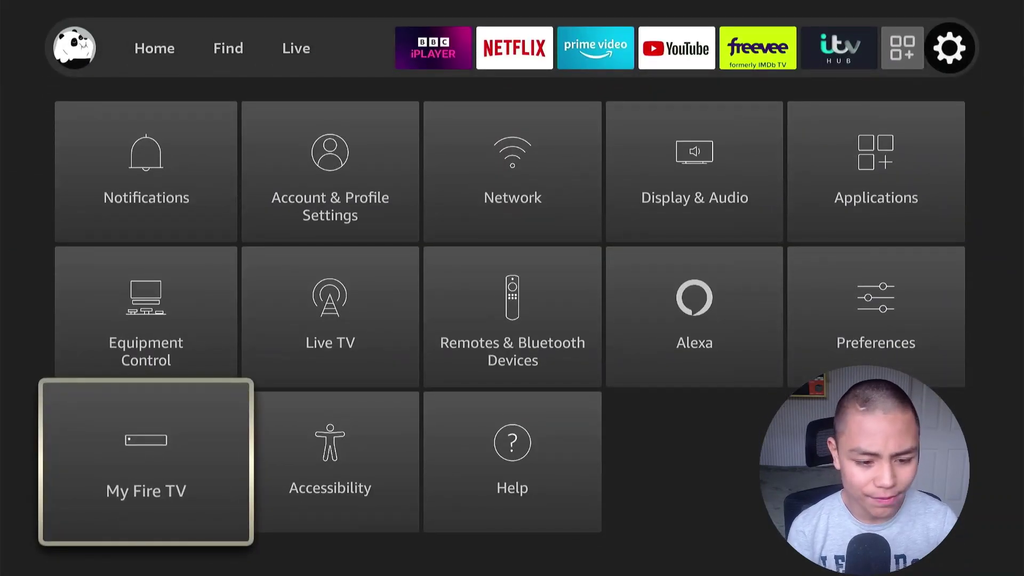
{"action": "key", "text": "Return"}
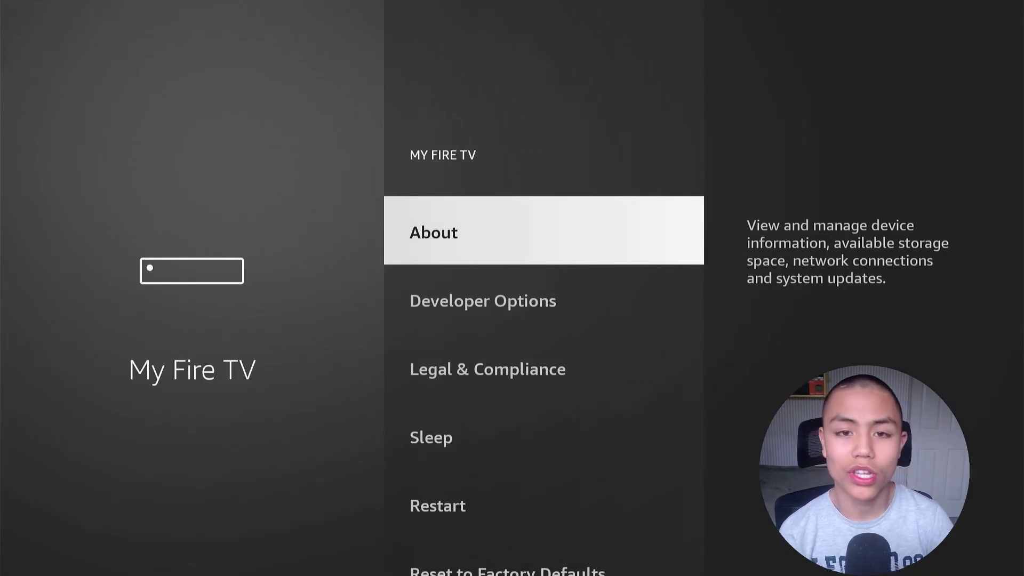
{"action": "key", "text": "Down"}
{"action": "key", "text": "Return"}
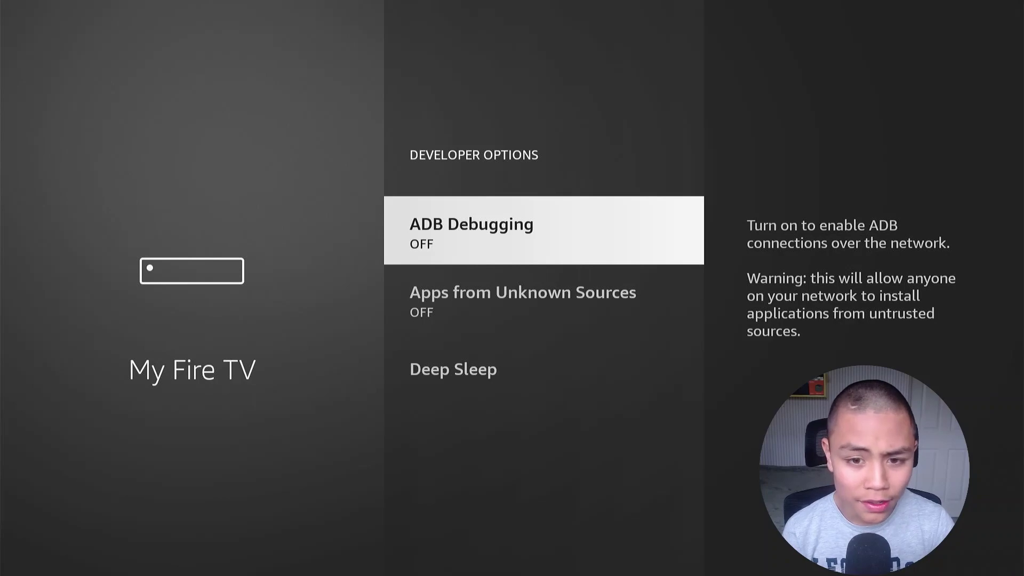
- Switch ADB Debugging and Apps from Unknown Sources to ON, then return to the home screen
{"action": "key", "text": "Down"}
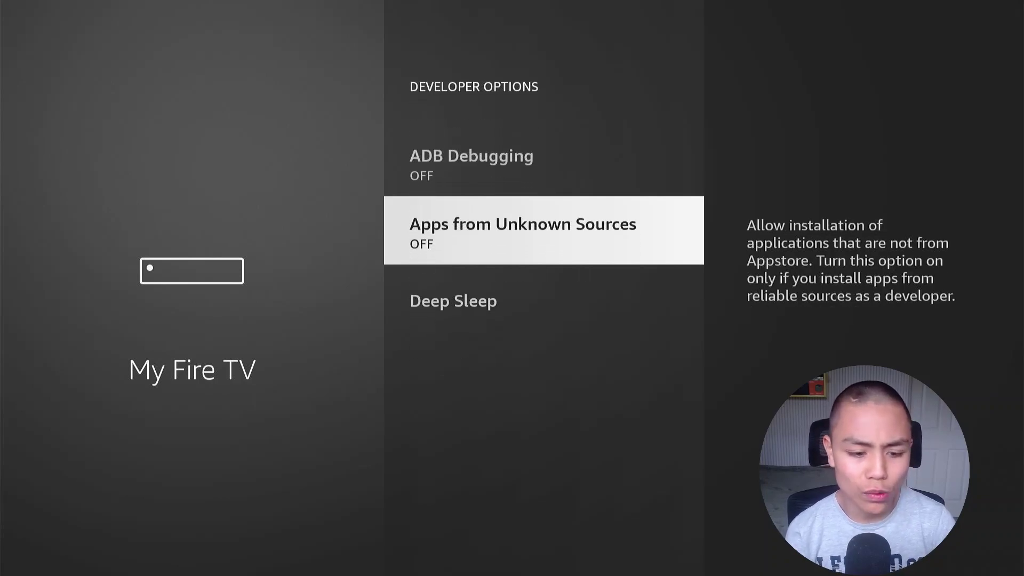
{"action": "key", "text": "Down"}
{"action": "key", "text": "Up"}
{"action": "key", "text": "Up"}
{"action": "key", "text": "Down"}
{"action": "key", "text": "Up"}
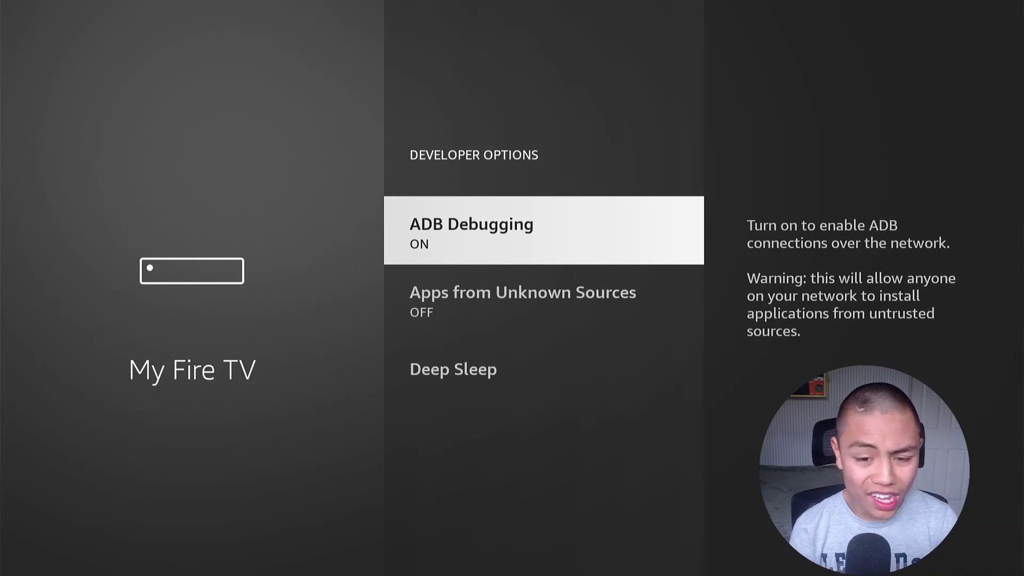
{"action": "key", "text": "Down"}
{"action": "key", "text": "Return"}
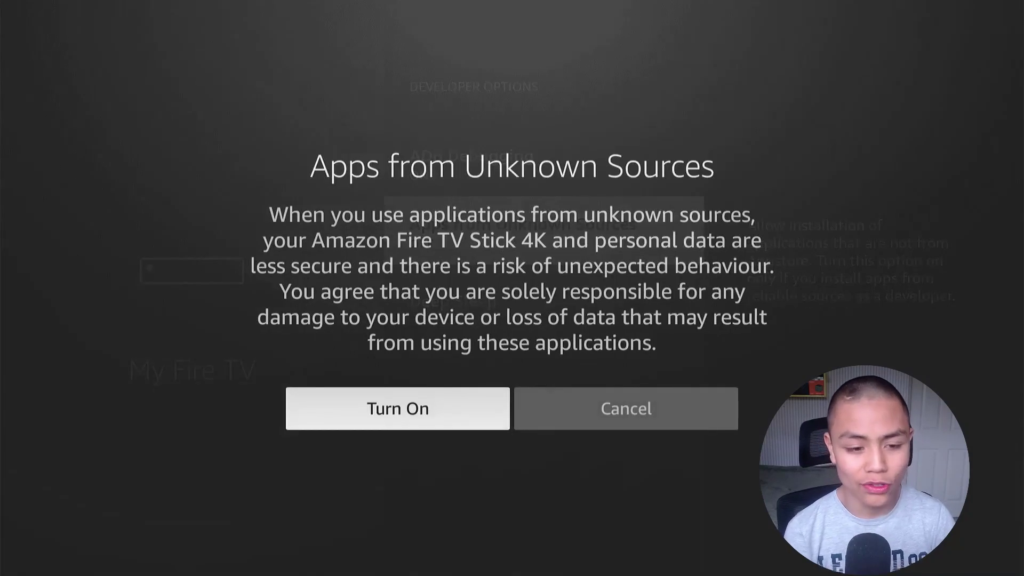
{"action": "key", "text": "Return"}
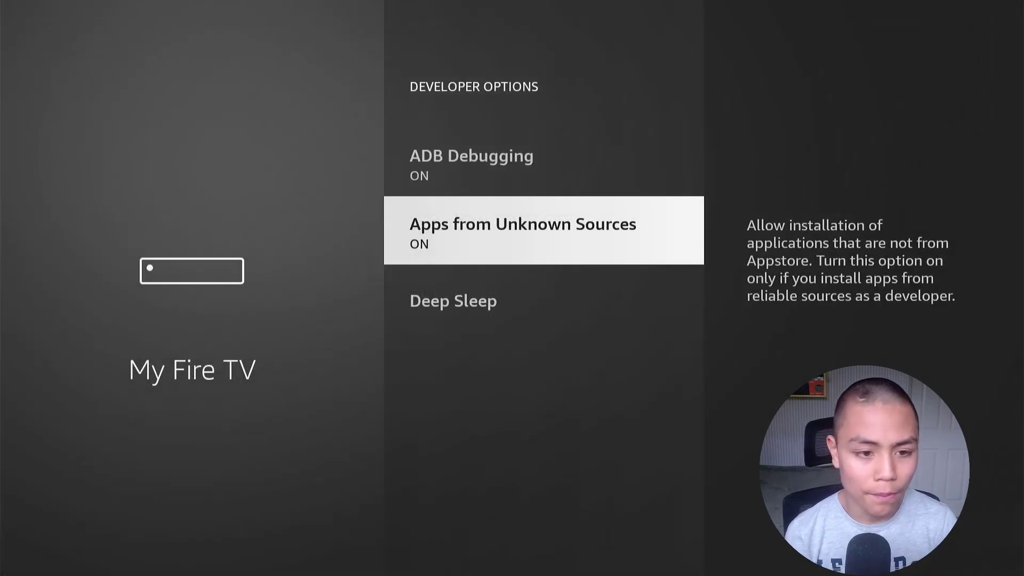
{"action": "key", "text": "Home"}
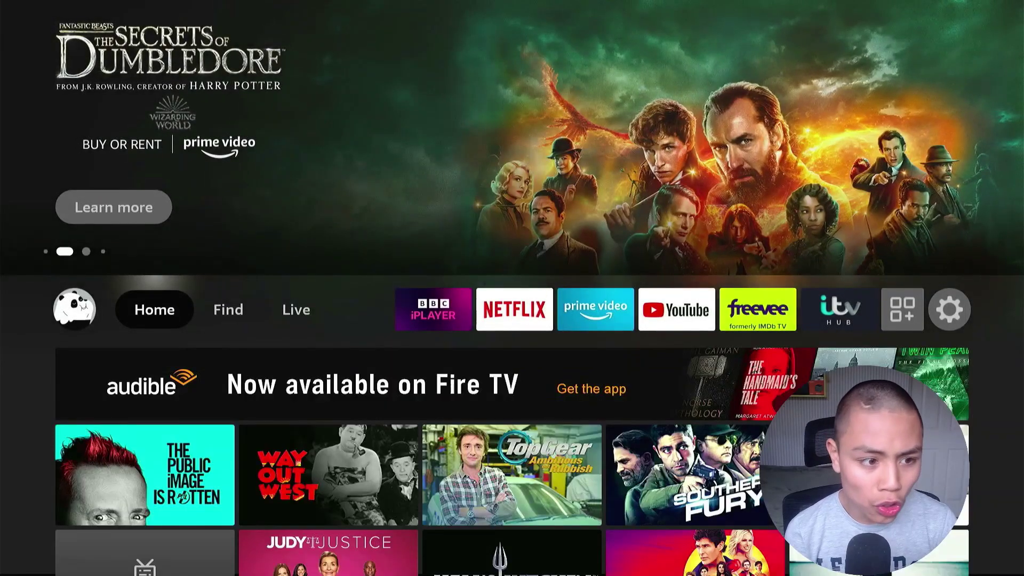
- Search Find for 'D' and pick the Downloader suggestion
{"action": "key", "text": "Right"}
{"action": "key", "text": "Down"}
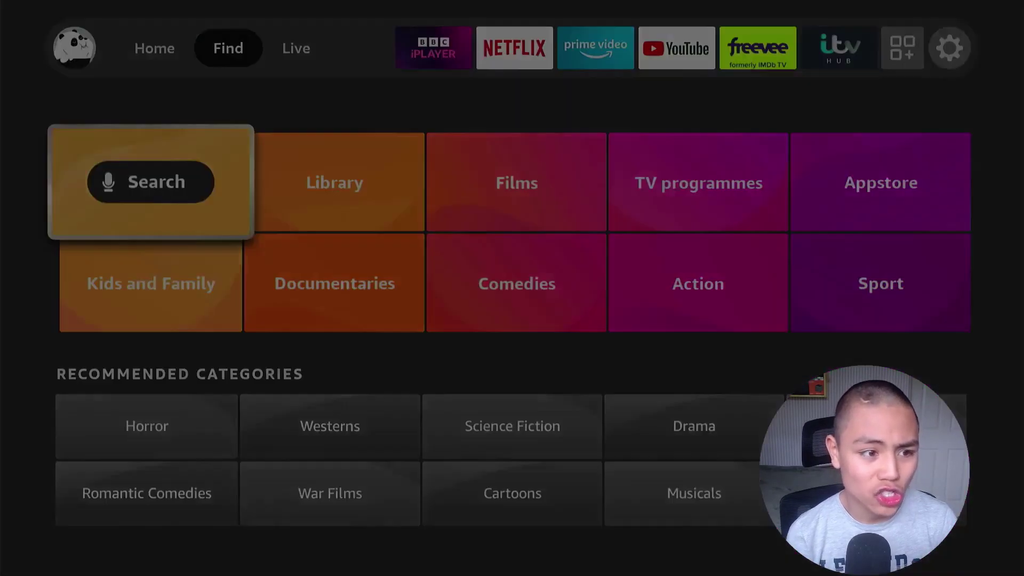
{"action": "key", "text": "Return"}
{"action": "key", "text": "Right"}
{"action": "key", "text": "Right"}
{"action": "key", "text": "Right"}
{"action": "key", "text": "Return"}
{"action": "key", "text": "Down"}
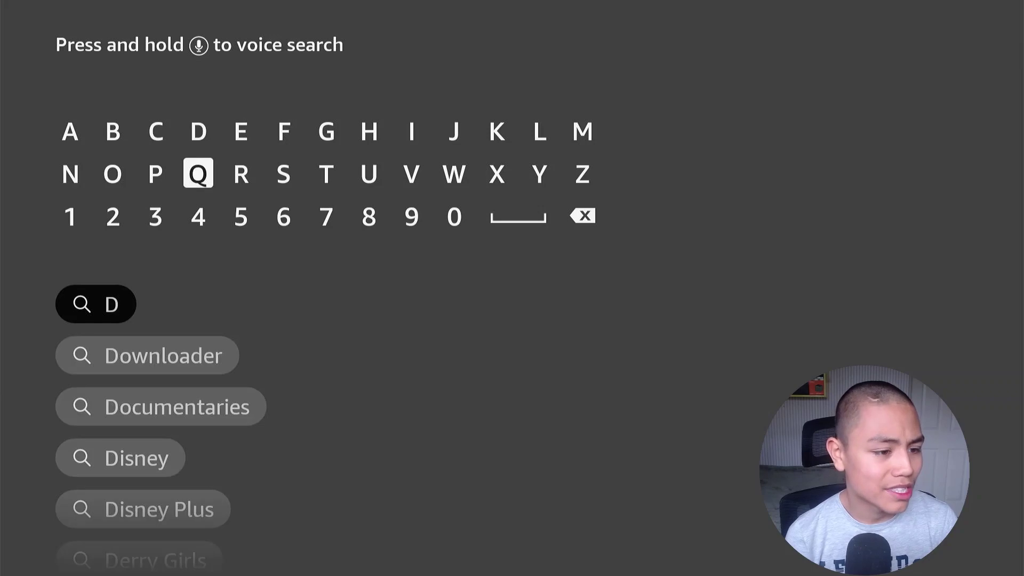
{"action": "key", "text": "Down"}
{"action": "key", "text": "Down"}
{"action": "key", "text": "Down"}
{"action": "key", "text": "Return"}
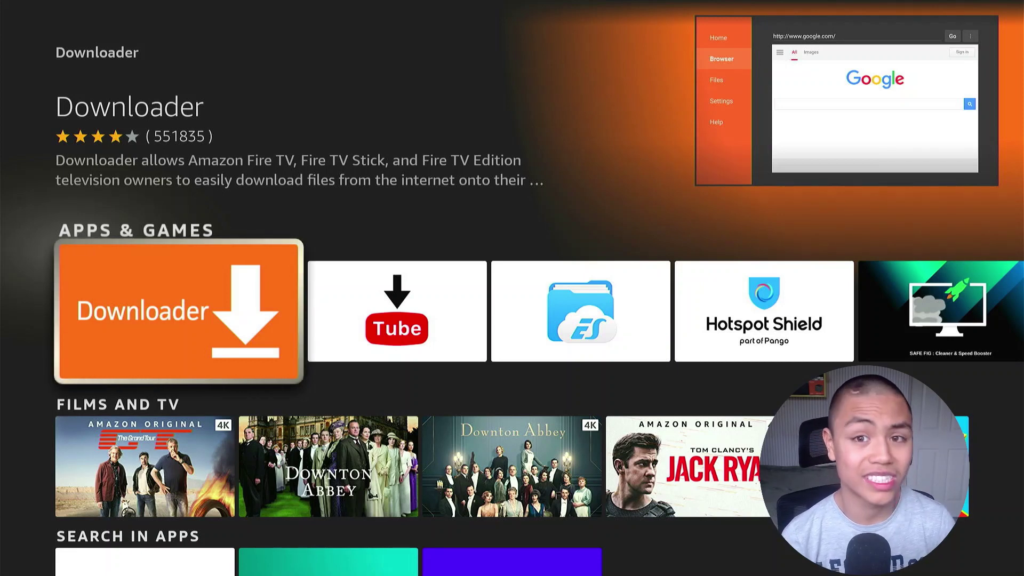
- Open the Downloader app page, download it, and launch it
{"action": "key", "text": "Return"}
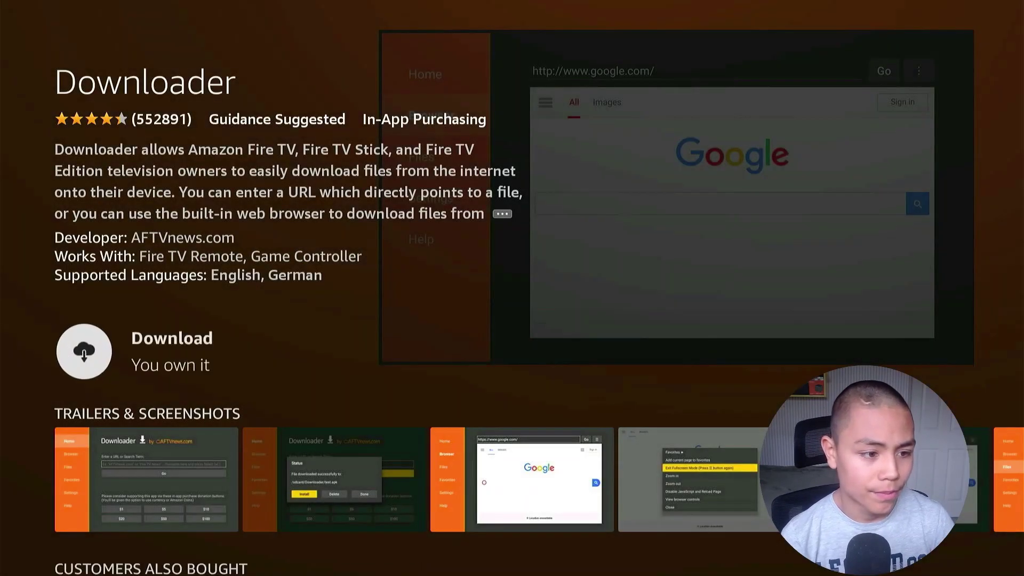
{"action": "key", "text": "Return"}
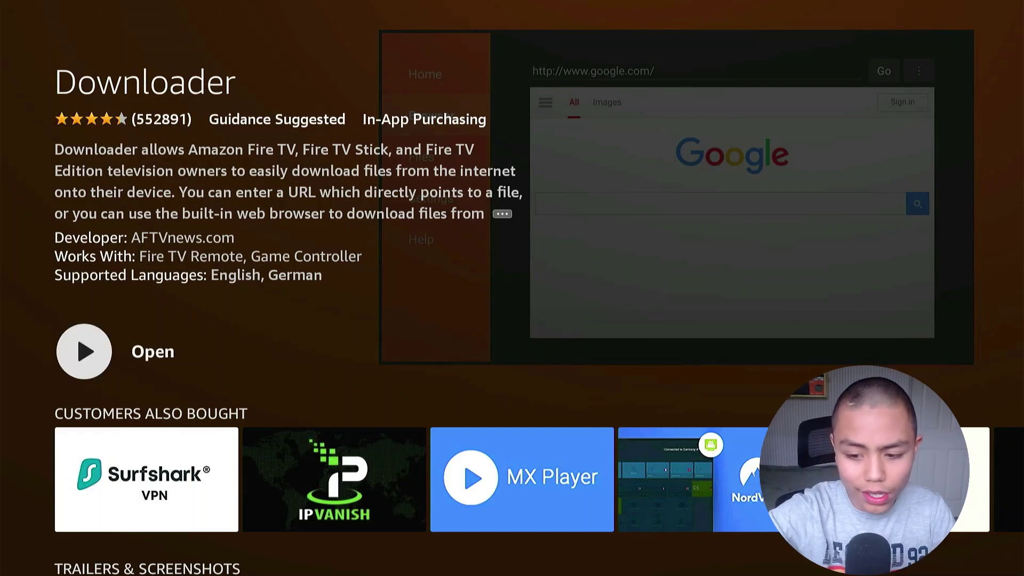
{"action": "key", "text": "Return"}
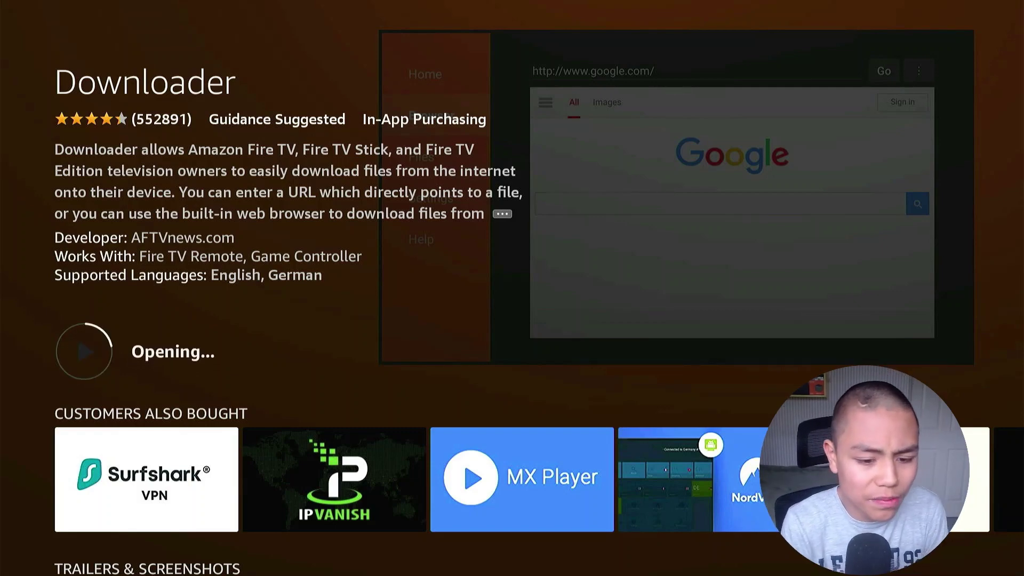
- Allow Downloader storage access, dismiss the Quick Start Guide, and select the URL field
{"action": "key", "text": "Return"}
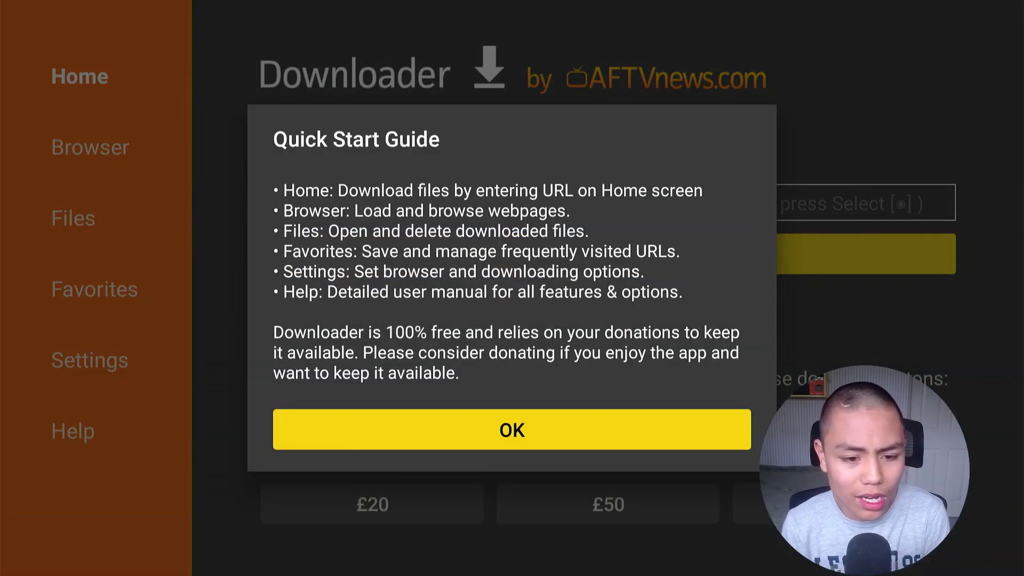
{"action": "key", "text": "Return"}
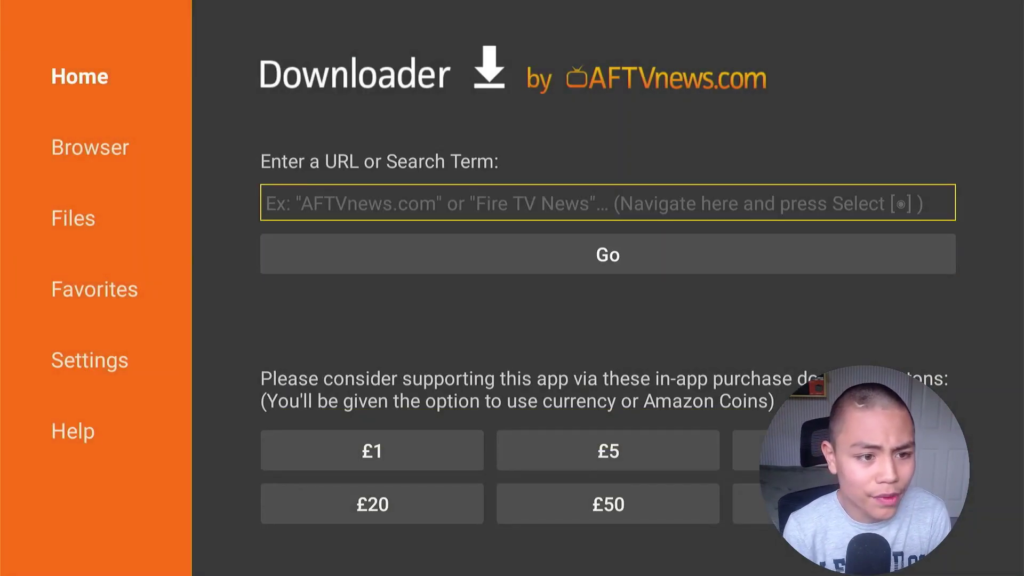
{"action": "key", "text": "Return"}
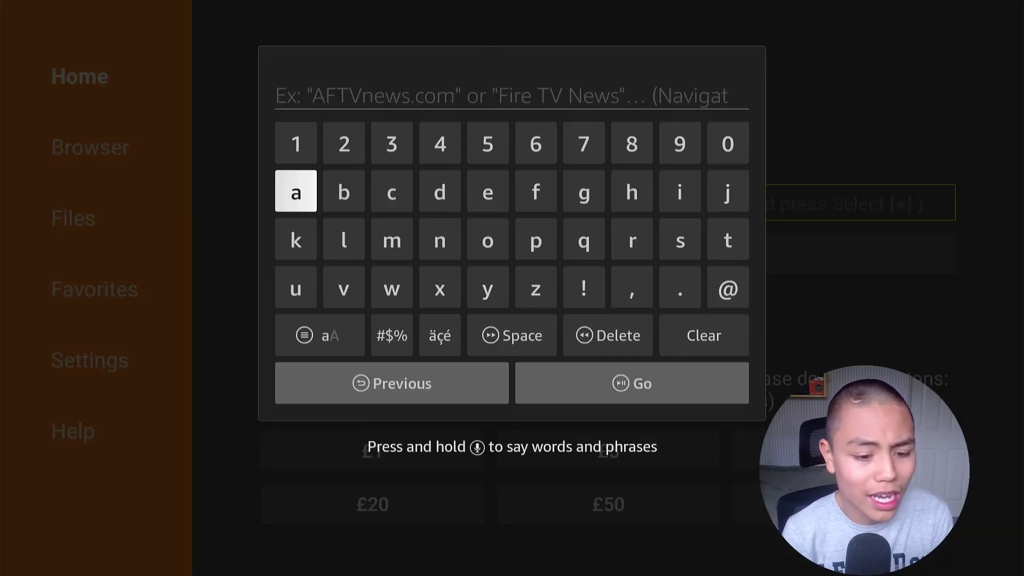
- Enter 'techdoctoruk.com' on the on-screen keyboard and press Go to load the site
{"action": "key", "text": "Right"}
{"action": "key", "text": "Right"}
{"action": "key", "text": "Right"}
{"action": "key", "text": "Right"}
{"action": "key", "text": "Right"}
{"action": "key", "text": "Right"}
{"action": "key", "text": "Right"}
{"action": "key", "text": "Right"}
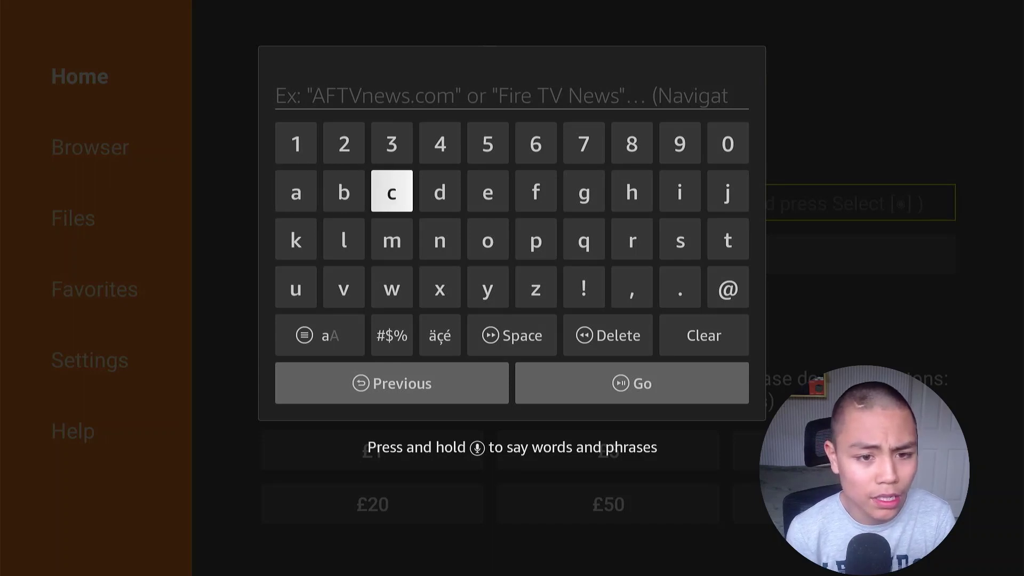
{"action": "key", "text": "Right"}
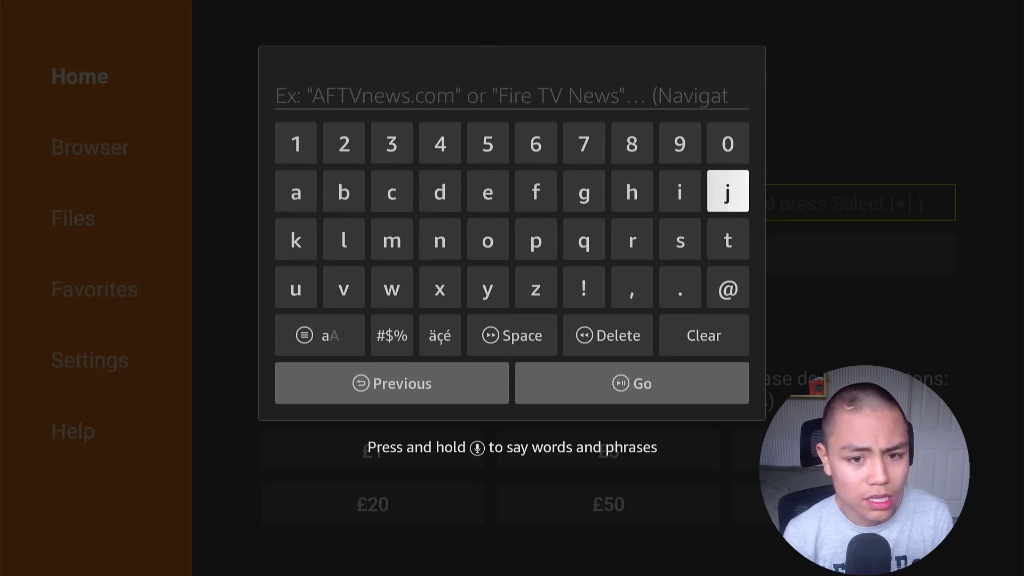
{"action": "key", "text": "Down"}
{"action": "key", "text": "Return"}
{"action": "key", "text": "Left"}
{"action": "key", "text": "Left"}
{"action": "key", "text": "Left"}
{"action": "key", "text": "Left"}
{"action": "key", "text": "Left"}
{"action": "key", "text": "Left"}
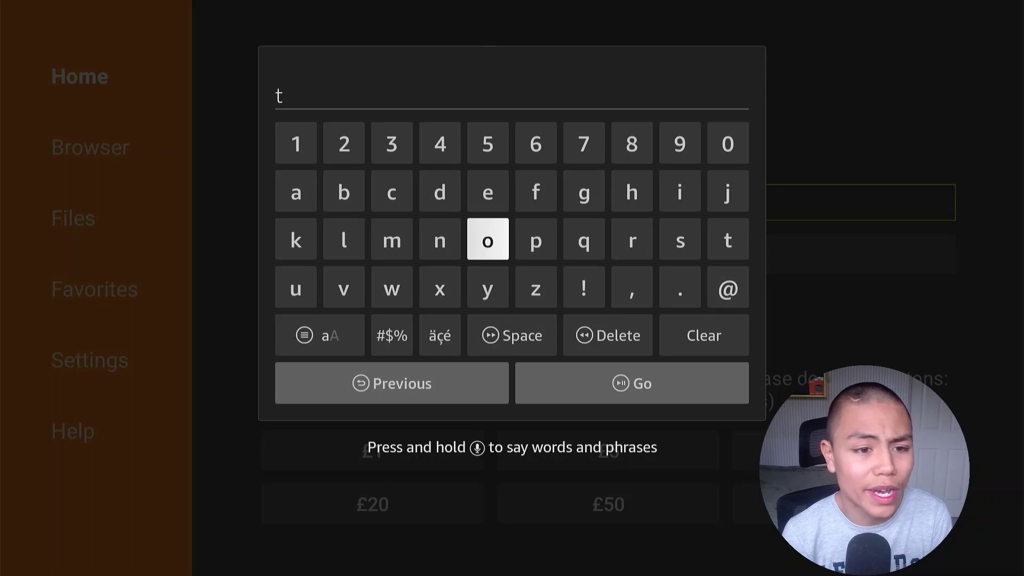
{"action": "key", "text": "Up"}
{"action": "key", "text": "Right"}
{"action": "key", "text": "Return"}
{"action": "key", "text": "Left"}
{"action": "key", "text": "Left"}
{"action": "key", "text": "Return"}
{"action": "key", "text": "Right"}
{"action": "key", "text": "Right"}
{"action": "key", "text": "Right"}
{"action": "key", "text": "Right"}
{"action": "key", "text": "Right"}
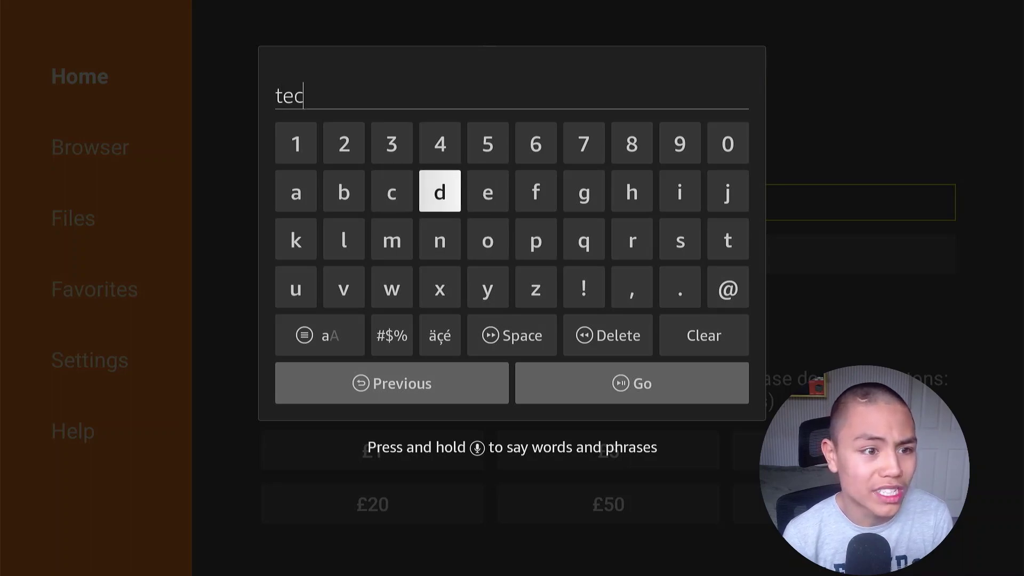
{"action": "key", "text": "Return"}
{"action": "key", "text": "Down"}
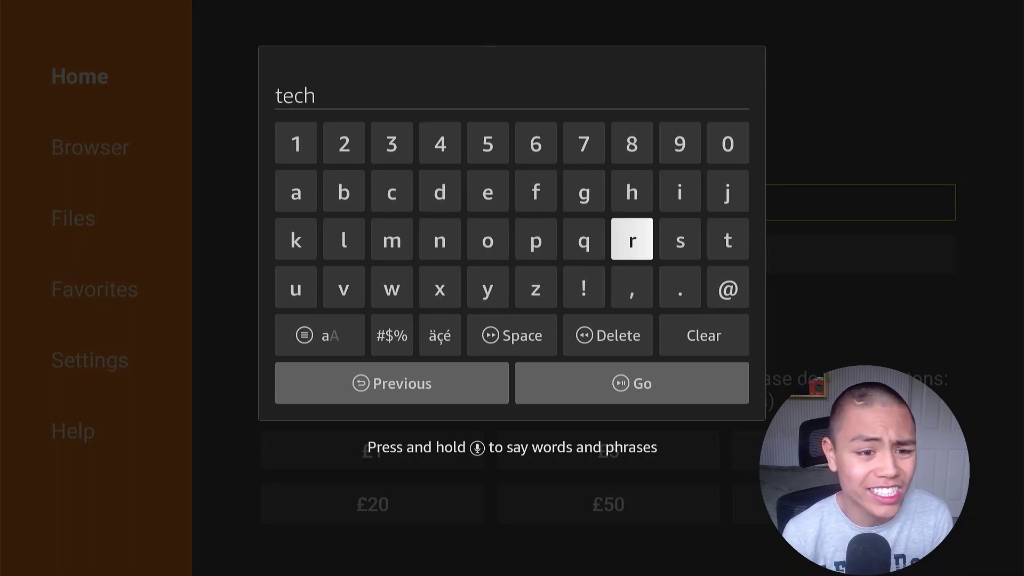
{"action": "key", "text": "Left"}
{"action": "key", "text": "Left"}
{"action": "key", "text": "Up"}
{"action": "key", "text": "Left"}
{"action": "key", "text": "Left"}
{"action": "key", "text": "Return"}
{"action": "key", "text": "Right"}
{"action": "key", "text": "Down"}
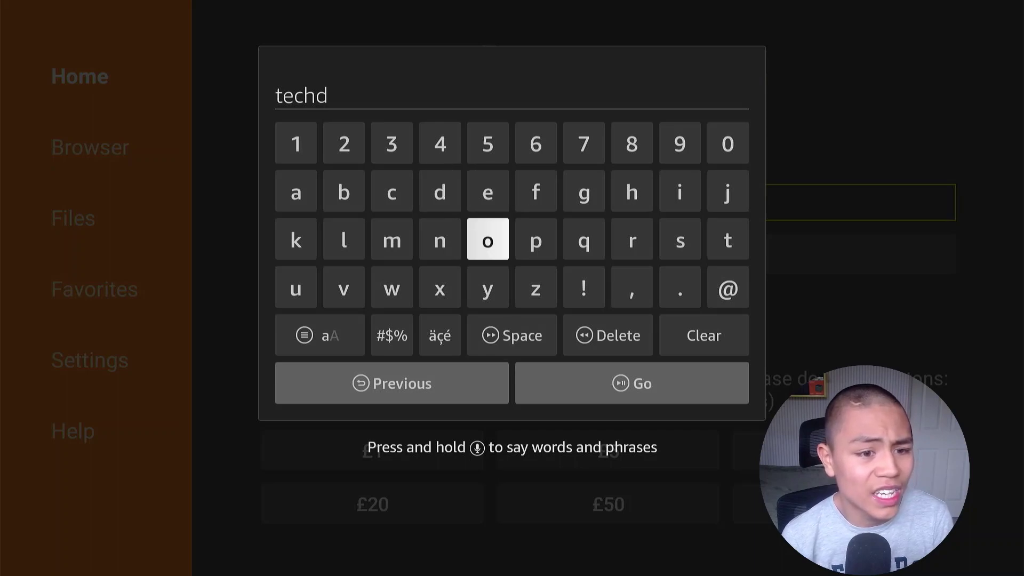
{"action": "key", "text": "Left"}
{"action": "key", "text": "Left"}
{"action": "key", "text": "Up"}
{"action": "key", "text": "Return"}
{"action": "key", "text": "Right"}
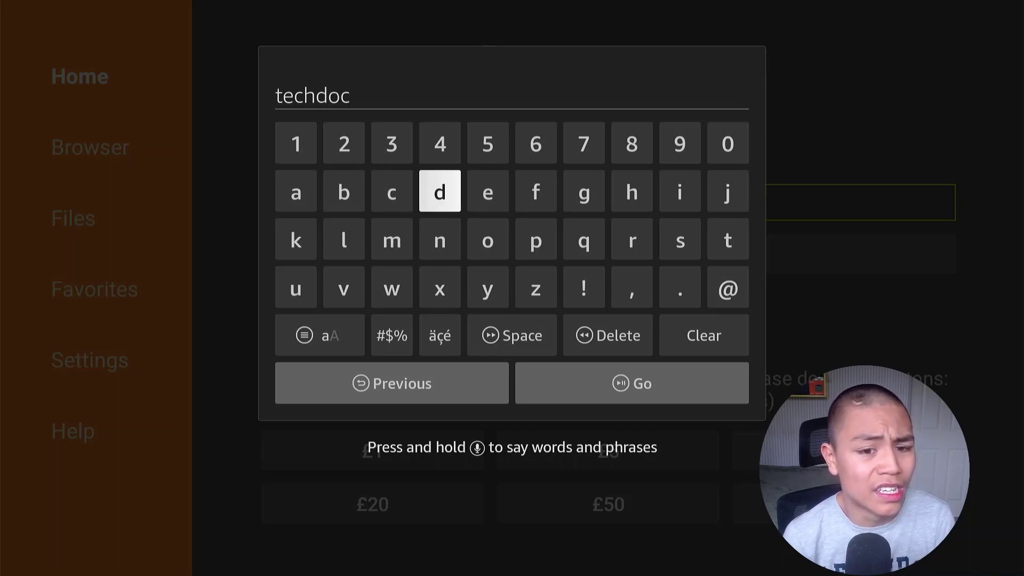
{"action": "key", "text": "Right"}
{"action": "key", "text": "Right"}
{"action": "key", "text": "Right"}
{"action": "key", "text": "Right"}
{"action": "key", "text": "Right"}
{"action": "key", "text": "Right"}
{"action": "key", "text": "Down"}
{"action": "key", "text": "Return"}
{"action": "key", "text": "Right"}
{"action": "key", "text": "Right"}
{"action": "key", "text": "Right"}
{"action": "key", "text": "Right"}
{"action": "key", "text": "Right"}
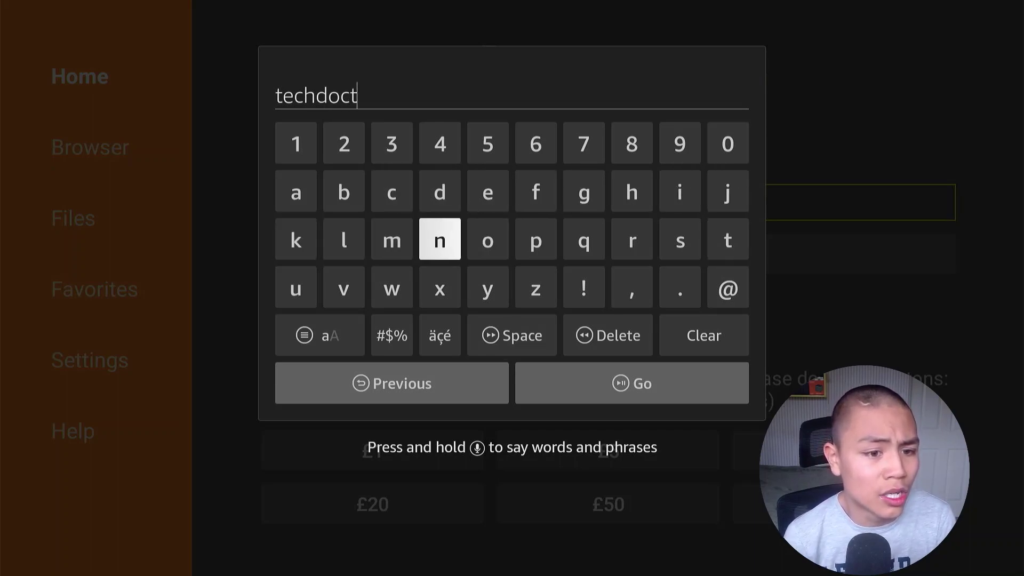
{"action": "key", "text": "Return"}
{"action": "key", "text": "Right"}
{"action": "key", "text": "Right"}
{"action": "key", "text": "Right"}
{"action": "key", "text": "Return"}
{"action": "key", "text": "Left"}
{"action": "key", "text": "Left"}
{"action": "key", "text": "Left"}
{"action": "key", "text": "Left"}
{"action": "key", "text": "Left"}
{"action": "key", "text": "Left"}
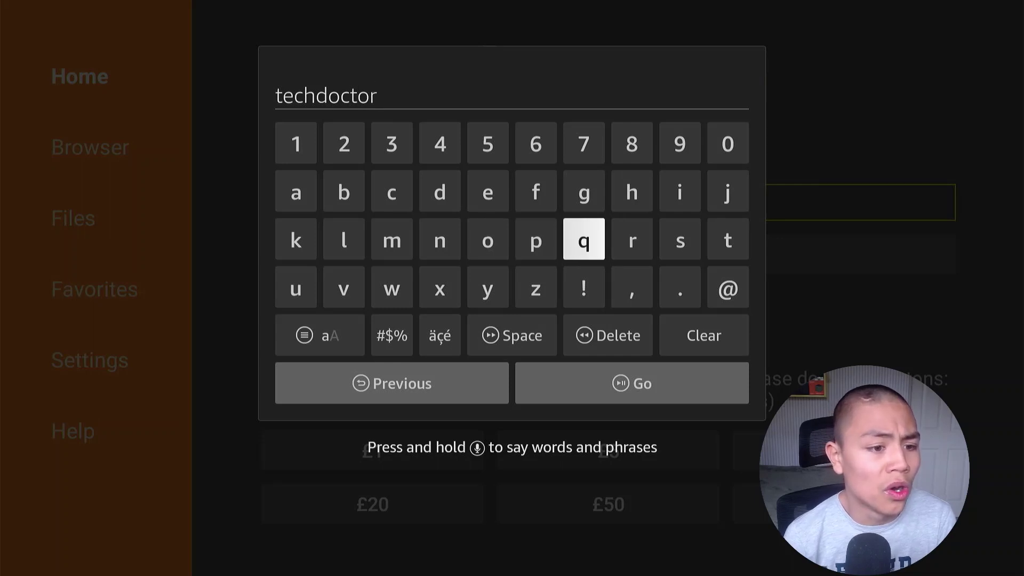
{"action": "key", "text": "Down"}
{"action": "key", "text": "Left"}
{"action": "key", "text": "Return"}
{"action": "key", "text": "Up"}
{"action": "key", "text": "Return"}
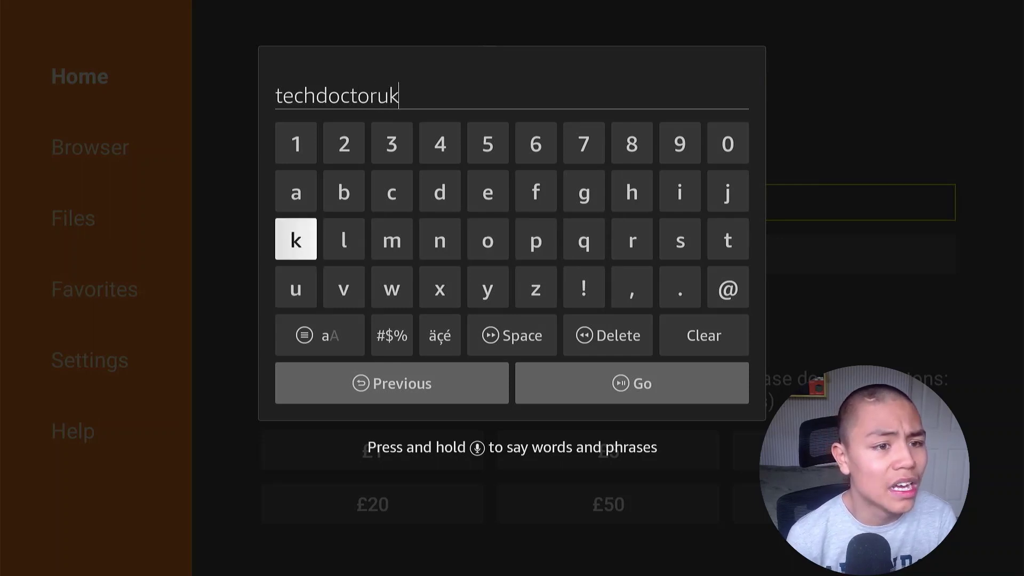
{"action": "key", "text": "Left"}
{"action": "key", "text": "Left"}
{"action": "key", "text": "Down"}
{"action": "key", "text": "Return"}
{"action": "key", "text": "Right"}
{"action": "key", "text": "Right"}
{"action": "key", "text": "Right"}
{"action": "key", "text": "Right"}
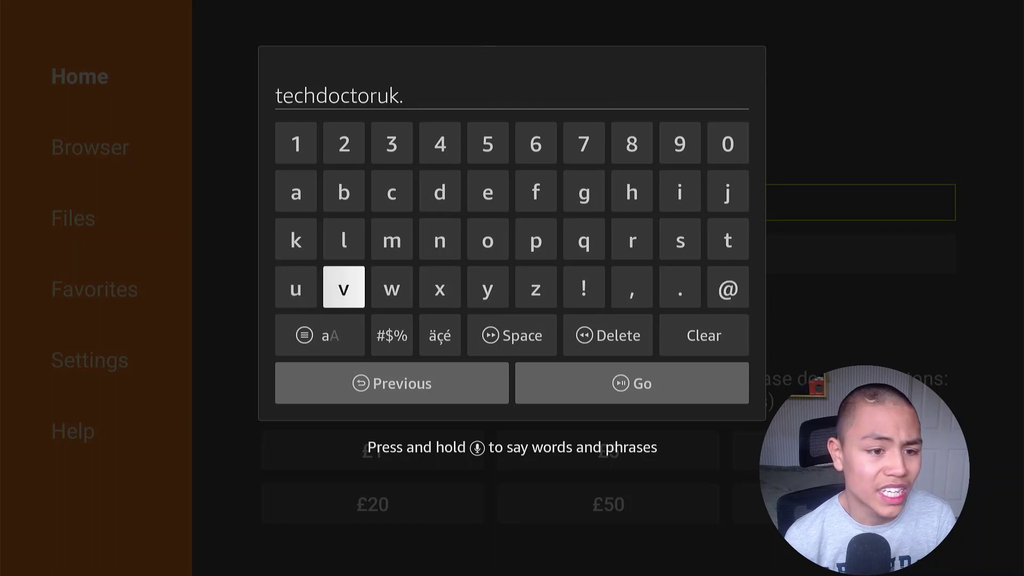
{"action": "key", "text": "Up"}
{"action": "key", "text": "Up"}
{"action": "key", "text": "Return"}
{"action": "key", "text": "Right"}
{"action": "key", "text": "Right"}
{"action": "key", "text": "Down"}
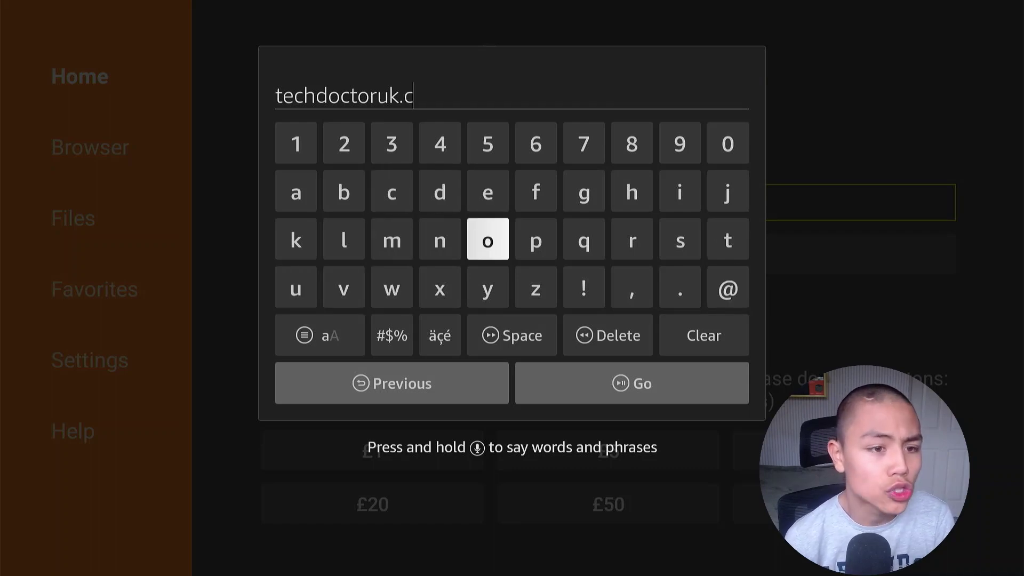
{"action": "key", "text": "Return"}
{"action": "key", "text": "Left"}
{"action": "key", "text": "Left"}
{"action": "key", "text": "Return"}
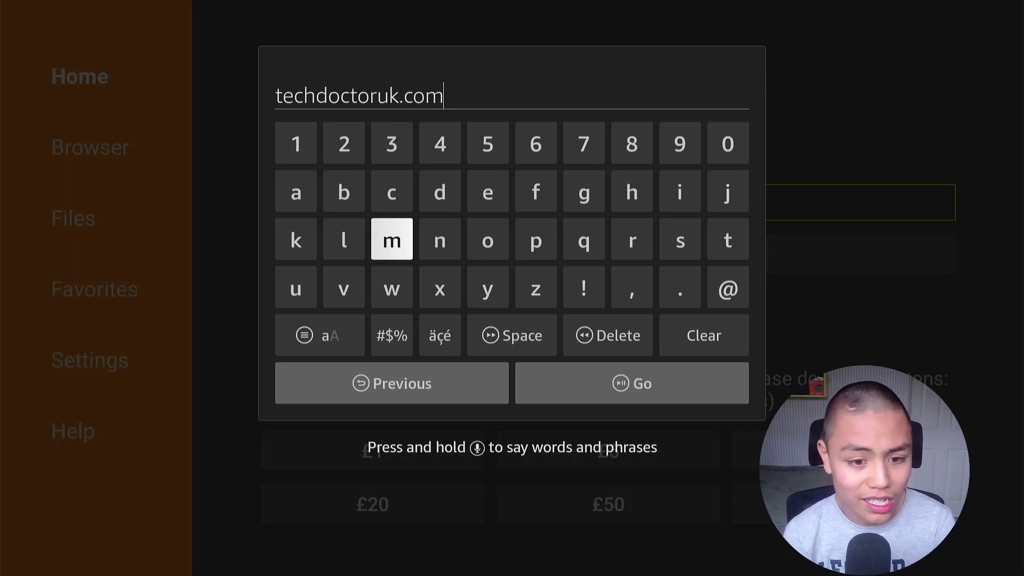
{"action": "key", "text": "XF86AudioPlay"}
{"action": "key", "text": "Return"}
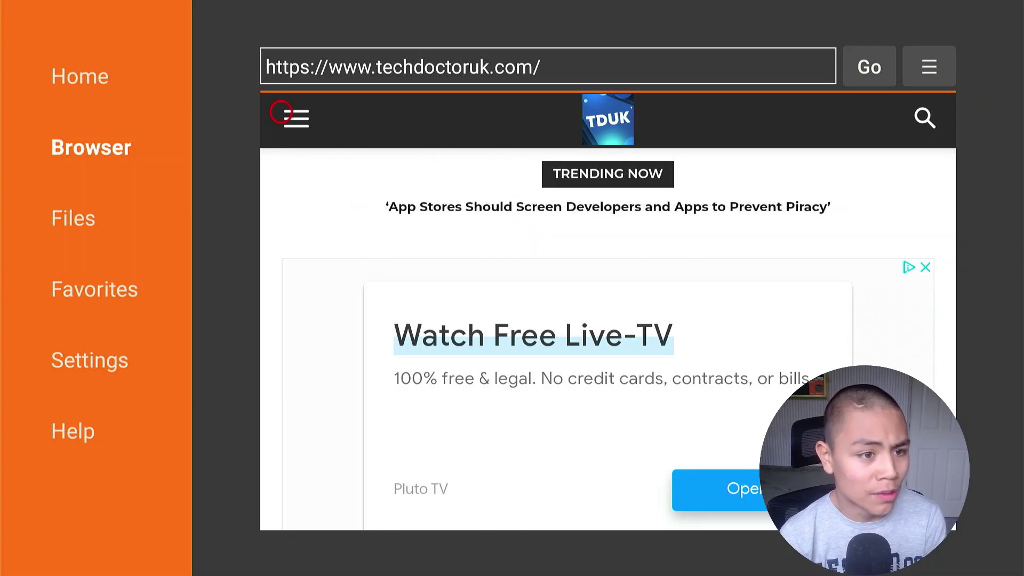
- Choose Downloads from the site's hamburger menu and close the ad interstitial
{"action": "left_click", "coordinate": [281, 112]}
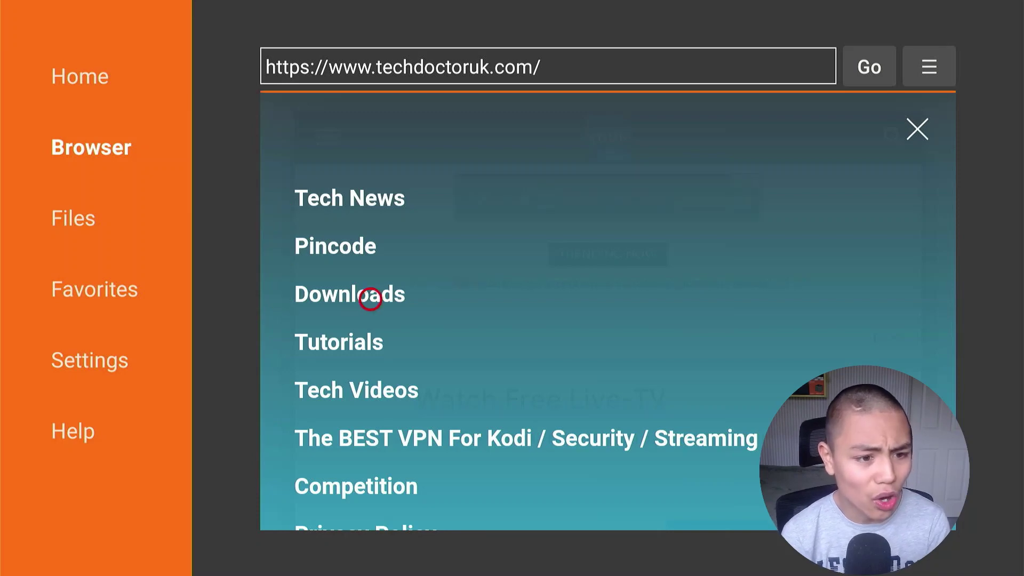
{"action": "left_click", "coordinate": [379, 299]}
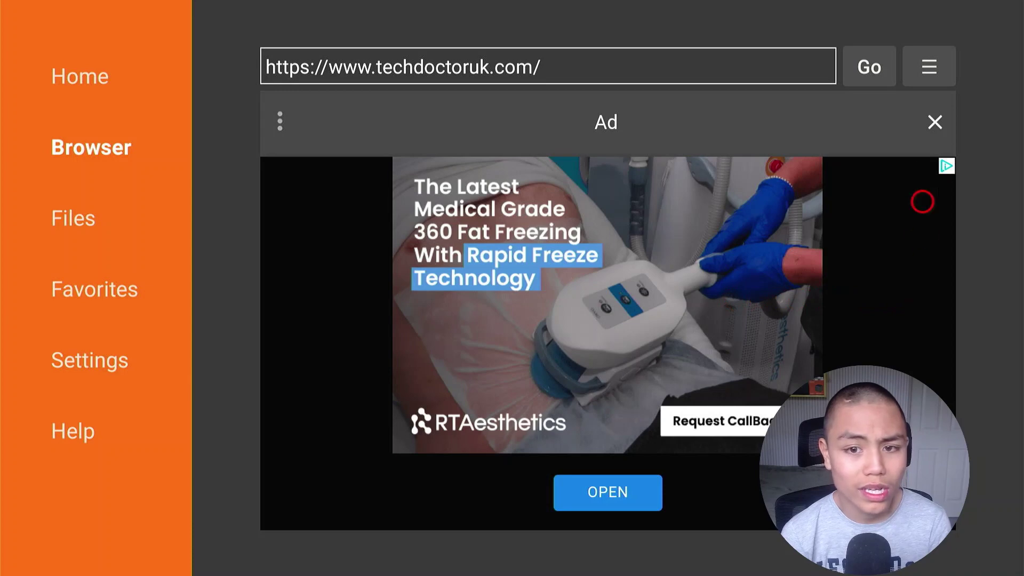
{"action": "left_click", "coordinate": [934, 113]}
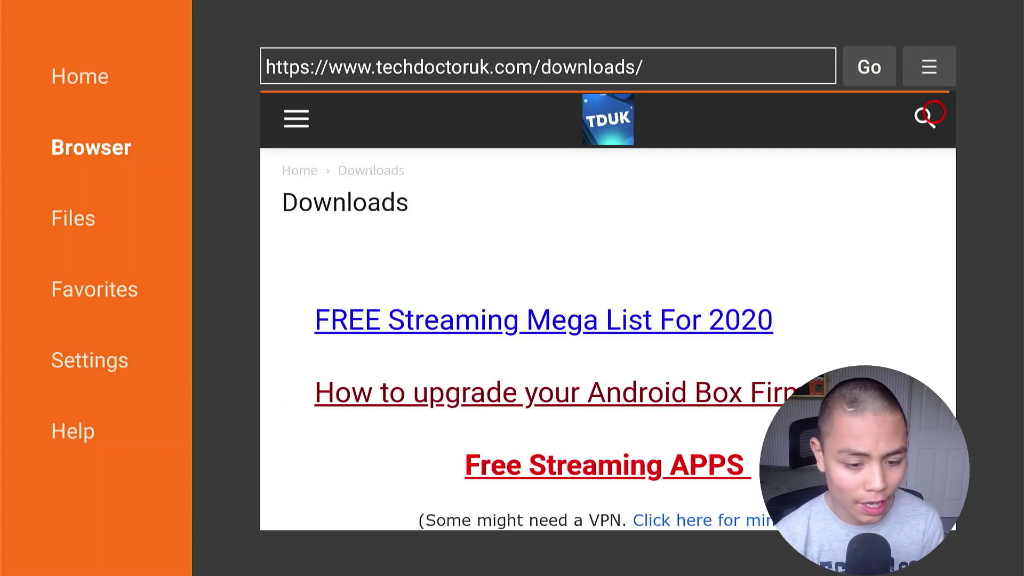
- Open the Mouse Toggle 1.06 link and scroll to its green Download Now! button
{"action": "scroll", "coordinate": [934, 317], "scroll_direction": "down", "scroll_amount": 15}
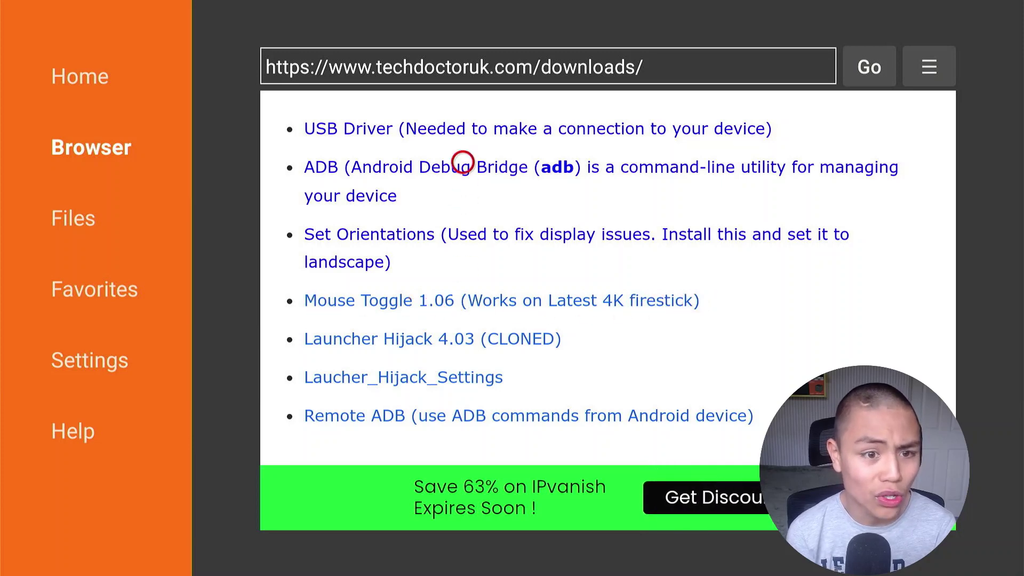
{"action": "scroll", "coordinate": [461, 110], "scroll_direction": "up", "scroll_amount": 5}
{"action": "scroll", "coordinate": [462, 507], "scroll_direction": "down", "scroll_amount": 3}
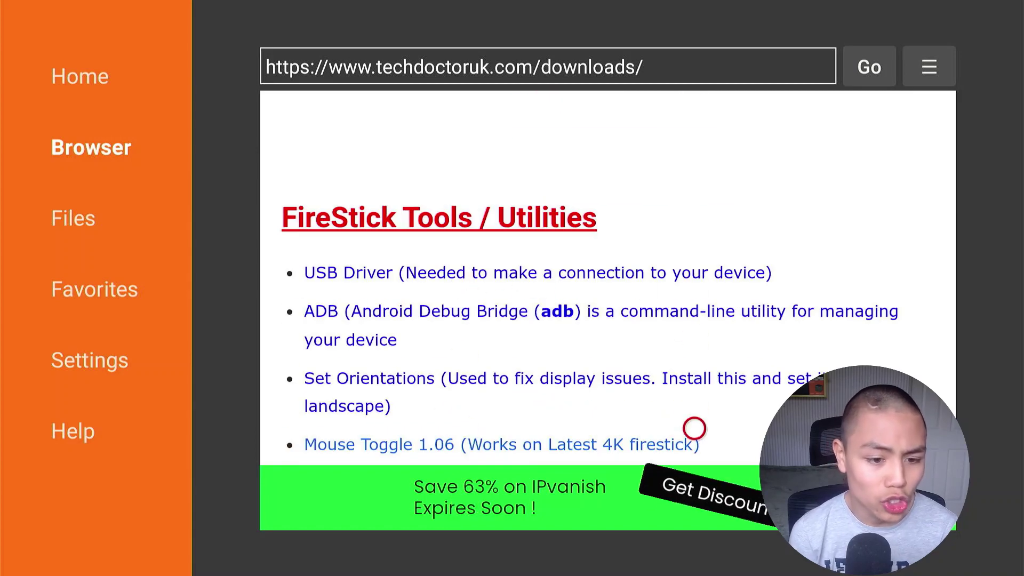
{"action": "scroll", "coordinate": [693, 512], "scroll_direction": "down", "scroll_amount": 3}
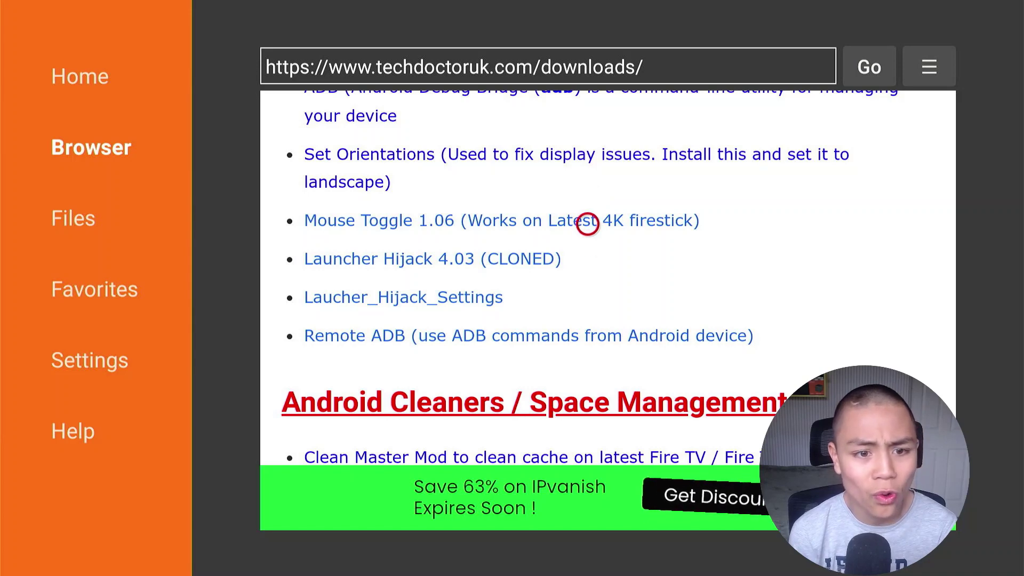
{"action": "left_click", "coordinate": [588, 224]}
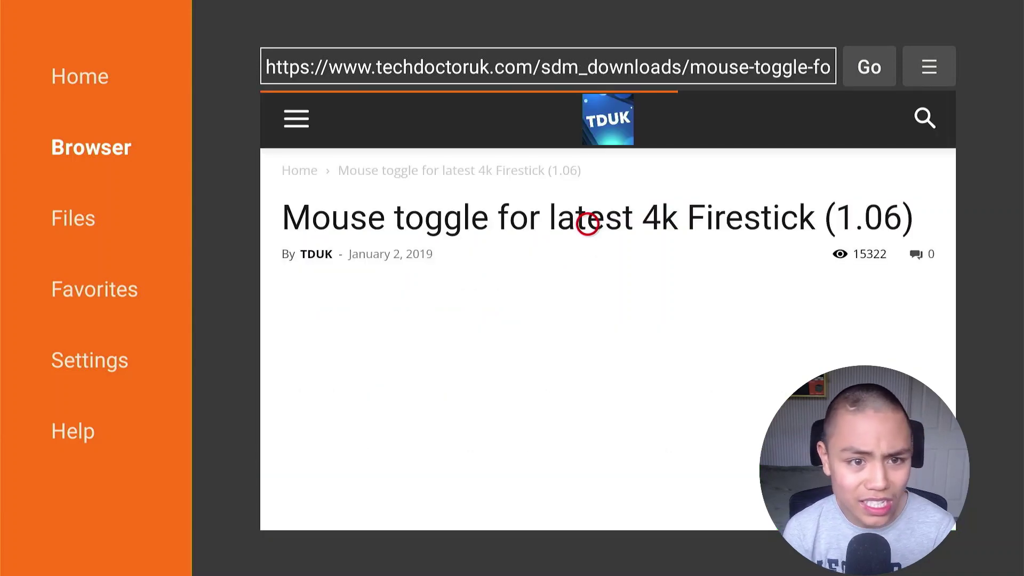
{"action": "scroll", "coordinate": [588, 509], "scroll_direction": "down", "scroll_amount": 5}
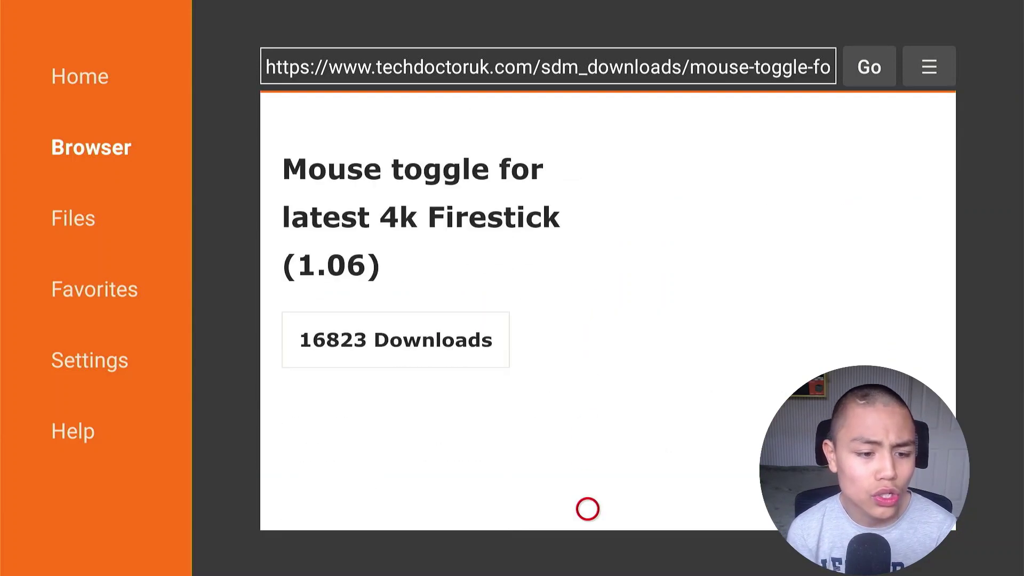
{"action": "scroll", "coordinate": [588, 509], "scroll_direction": "down", "scroll_amount": 3}
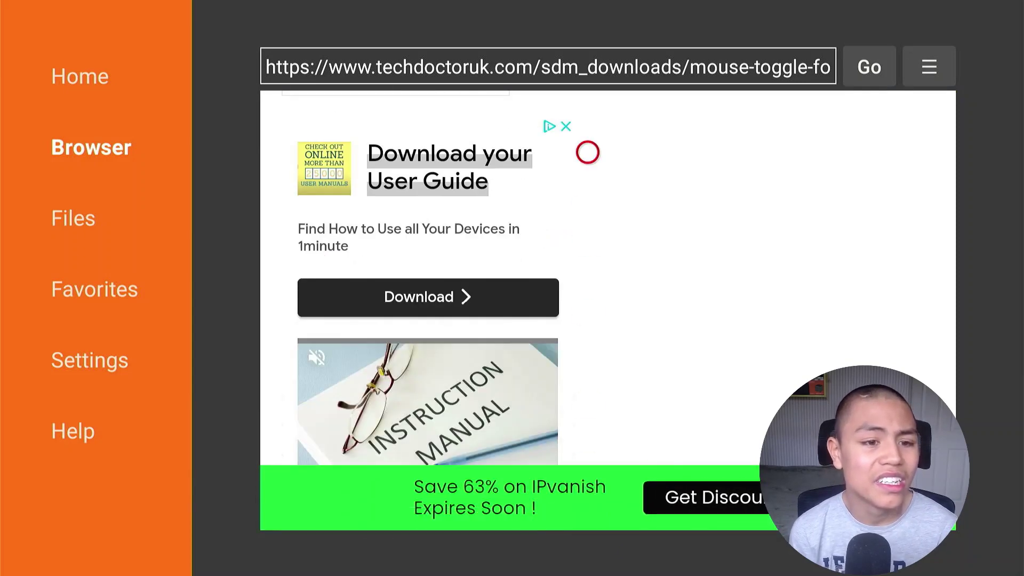
{"action": "scroll", "coordinate": [587, 112], "scroll_direction": "up", "scroll_amount": 3}
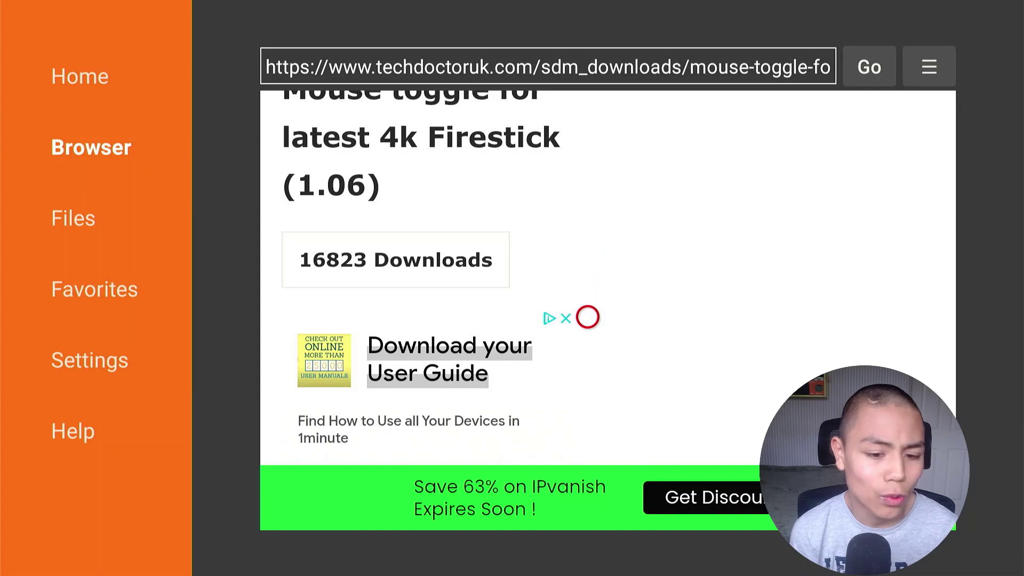
{"action": "scroll", "coordinate": [587, 533], "scroll_direction": "down", "scroll_amount": 6}
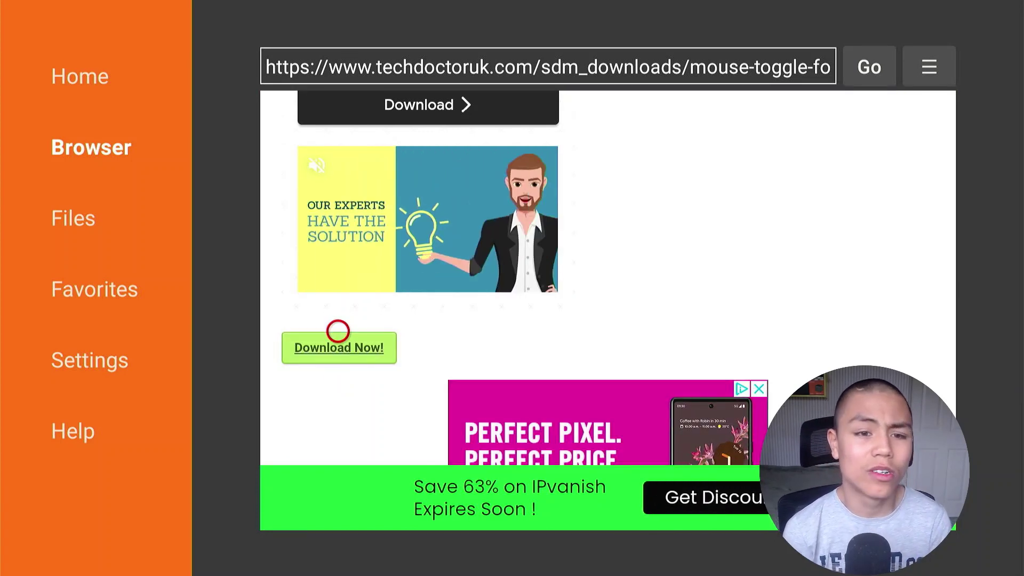
- Download the Mouse Toggle APK and install it through the package installer
{"action": "left_click", "coordinate": [338, 331]}
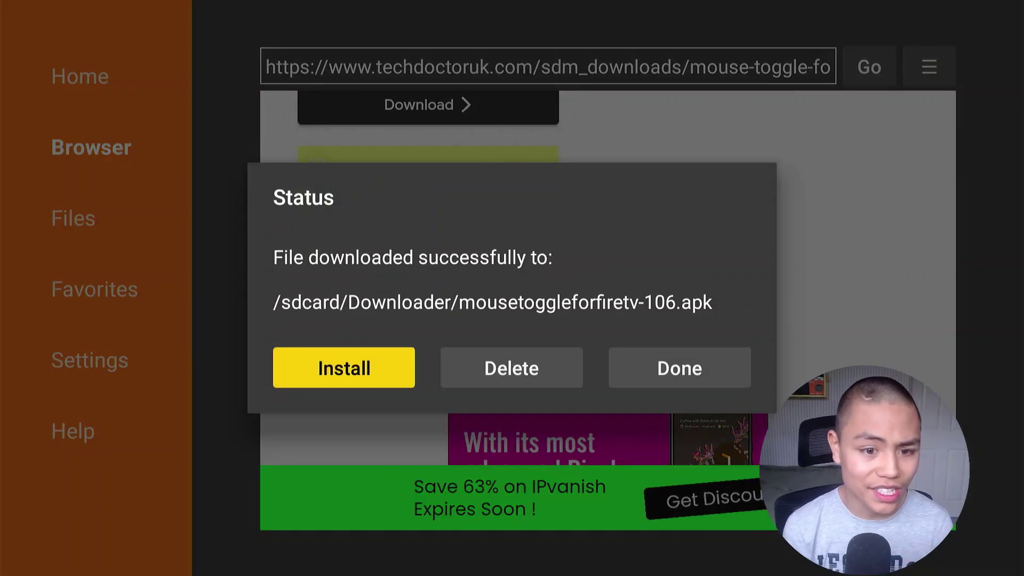
{"action": "key", "text": "Return"}
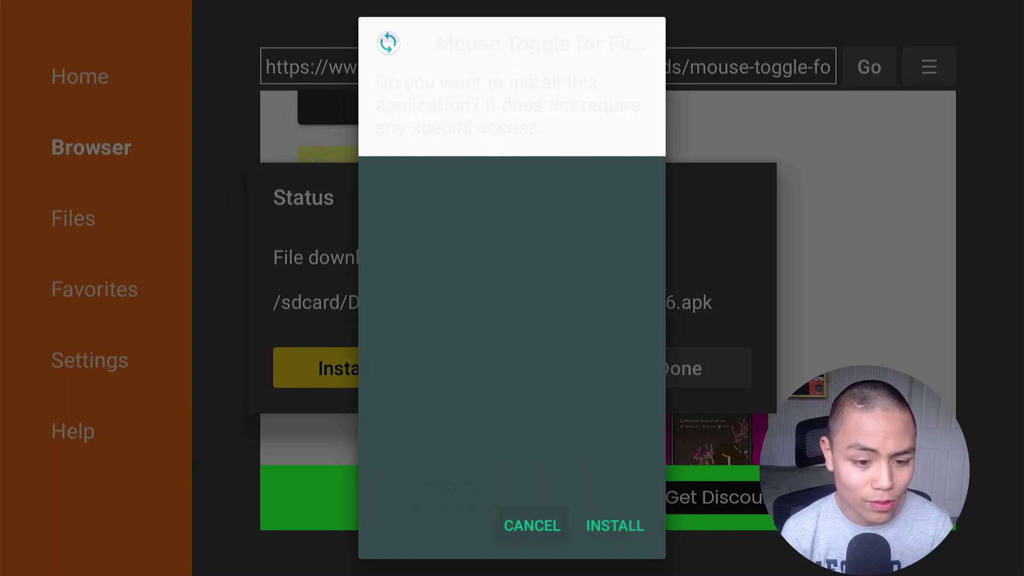
{"action": "key", "text": "Return"}
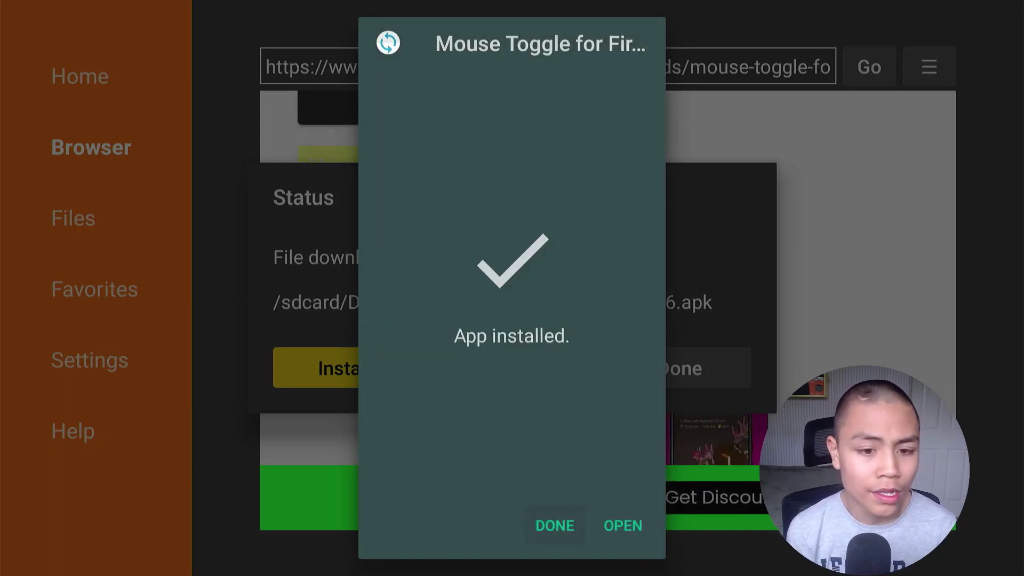
{"action": "key", "text": "Return"}
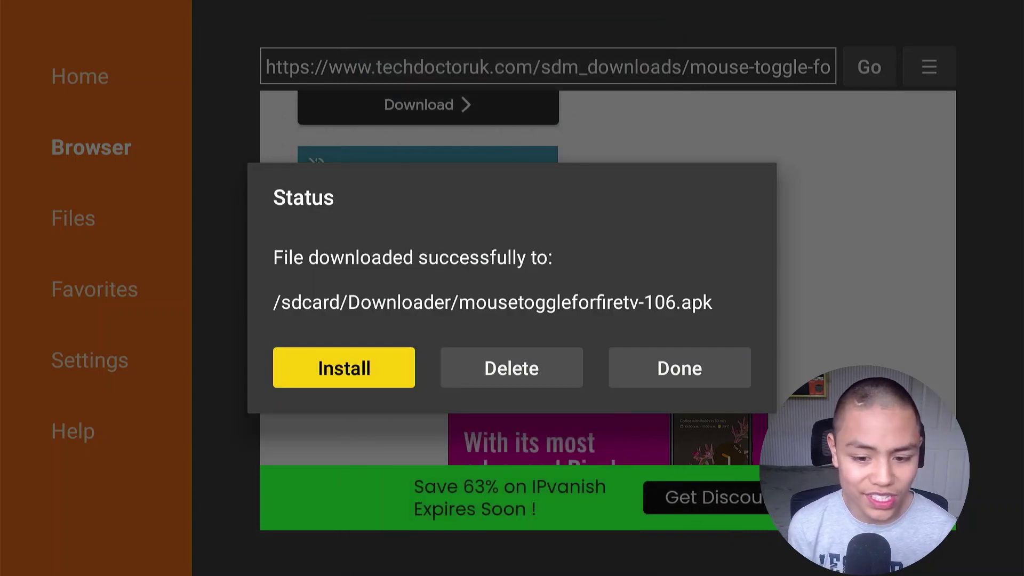
- Delete the downloaded mousetoggleforfiretv-106.apk file and confirm
{"action": "key", "text": "Right"}
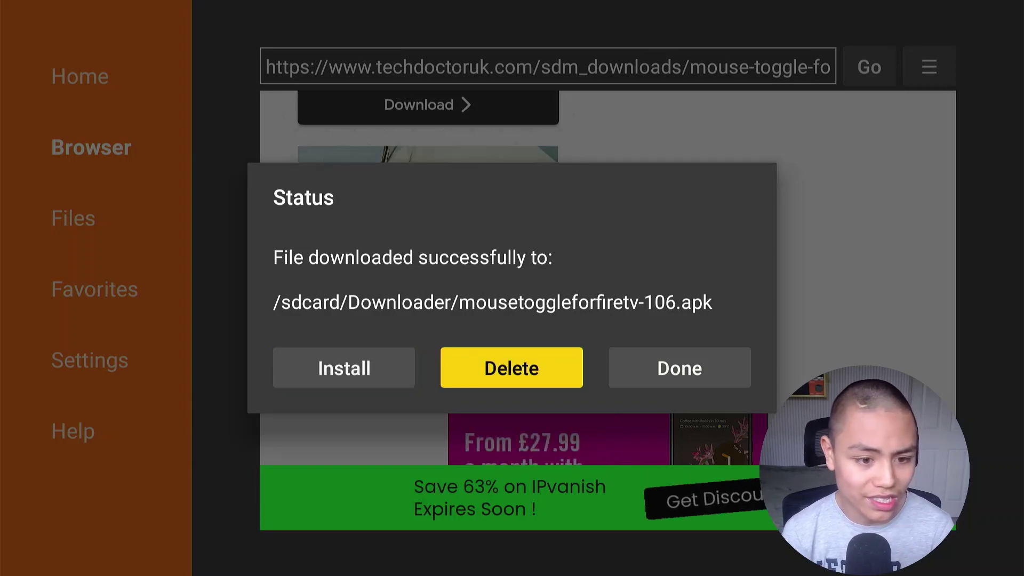
{"action": "key", "text": "Return"}
{"action": "key", "text": "Left"}
{"action": "key", "text": "Return"}
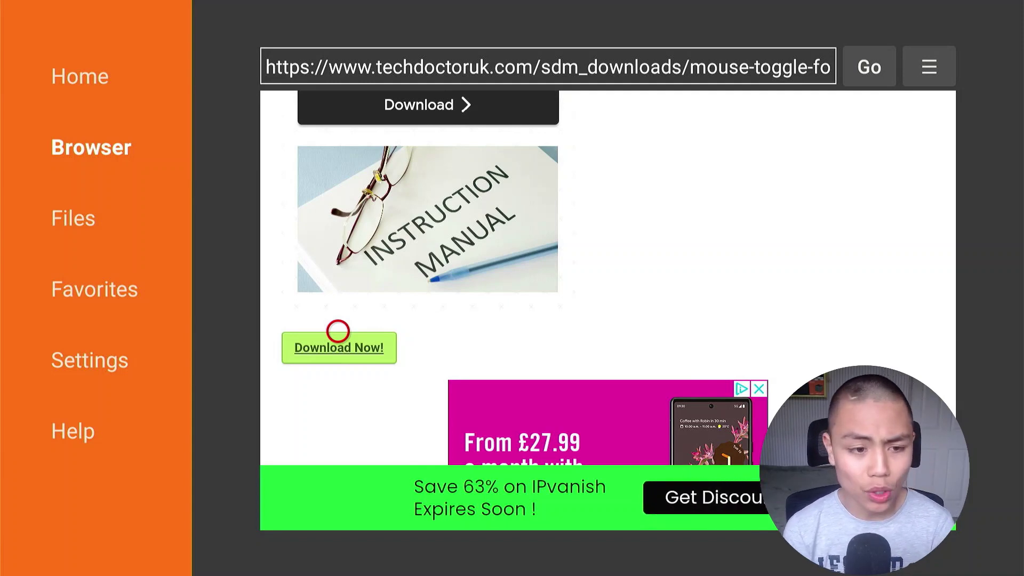
- Check in My Fire TV > Developer Options that ADB Debugging is ON, then go Home
{"action": "key", "text": "Home"}
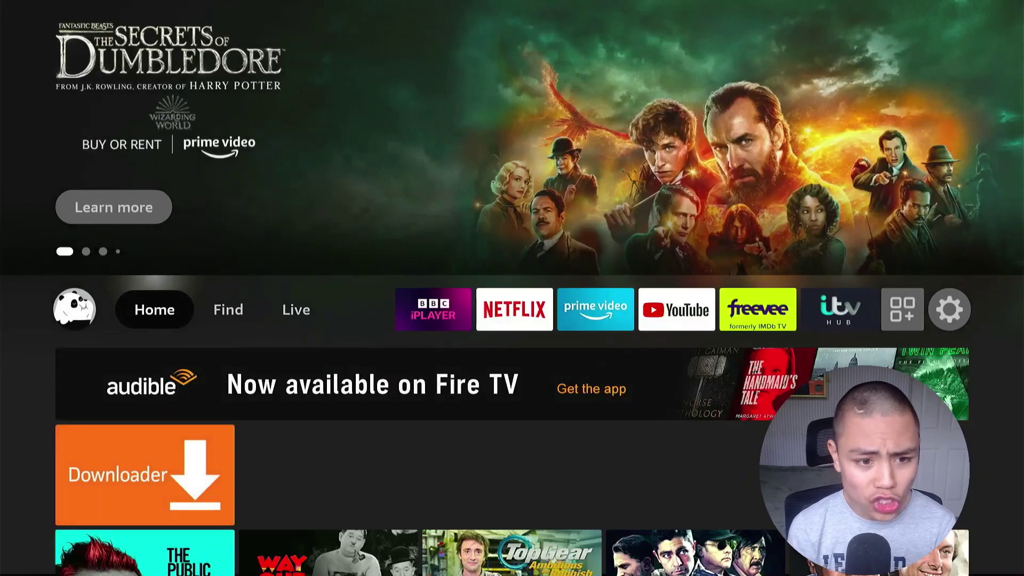
{"action": "key", "text": "Right"}
{"action": "key", "text": "Right"}
{"action": "key", "text": "Right"}
{"action": "key", "text": "Right"}
{"action": "key", "text": "Right"}
{"action": "key", "text": "Right"}
{"action": "key", "text": "Right"}
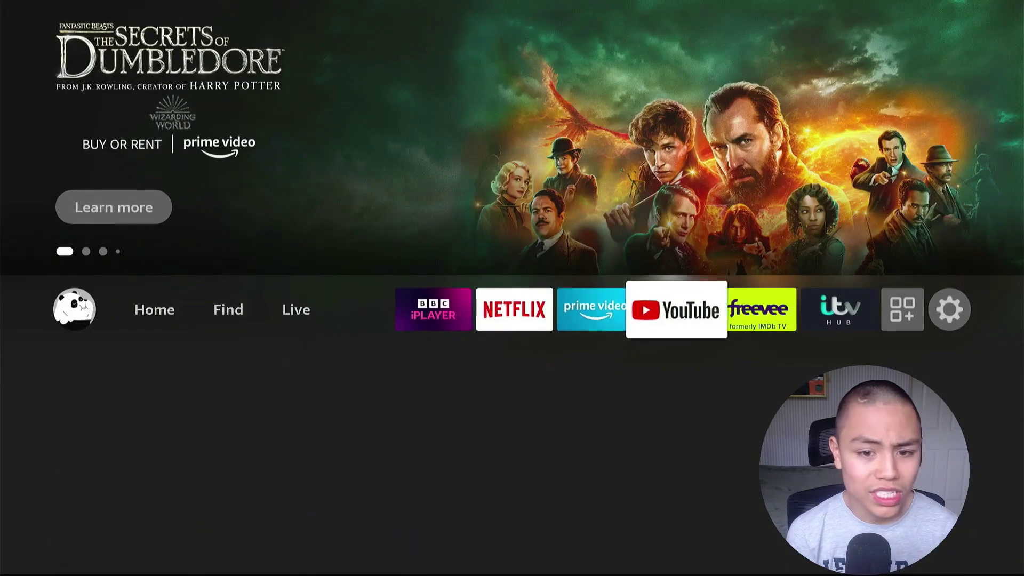
{"action": "key", "text": "Right"}
{"action": "key", "text": "Down"}
{"action": "key", "text": "Down"}
{"action": "key", "text": "Down"}
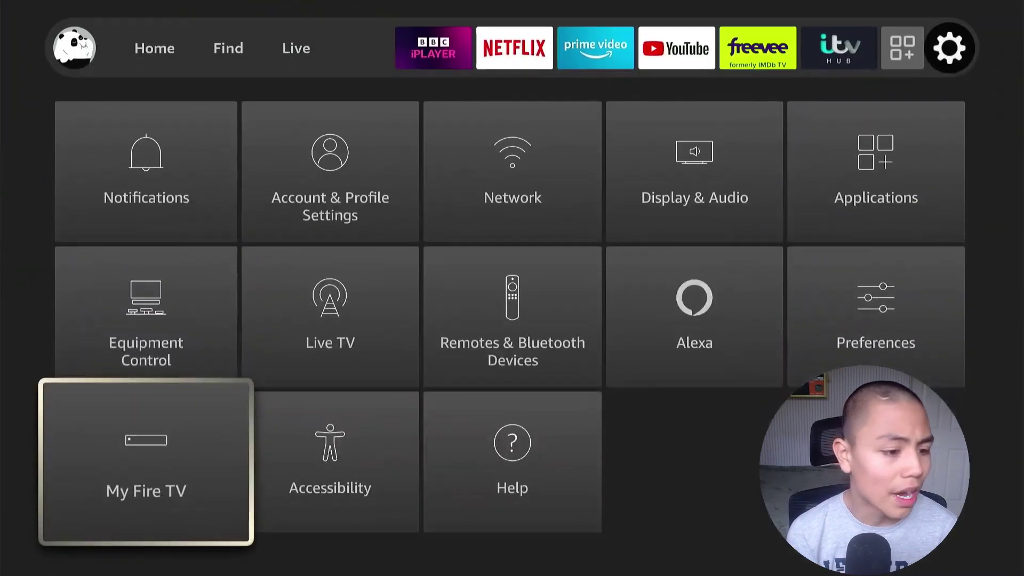
{"action": "key", "text": "Return"}
{"action": "key", "text": "Down"}
{"action": "key", "text": "Return"}
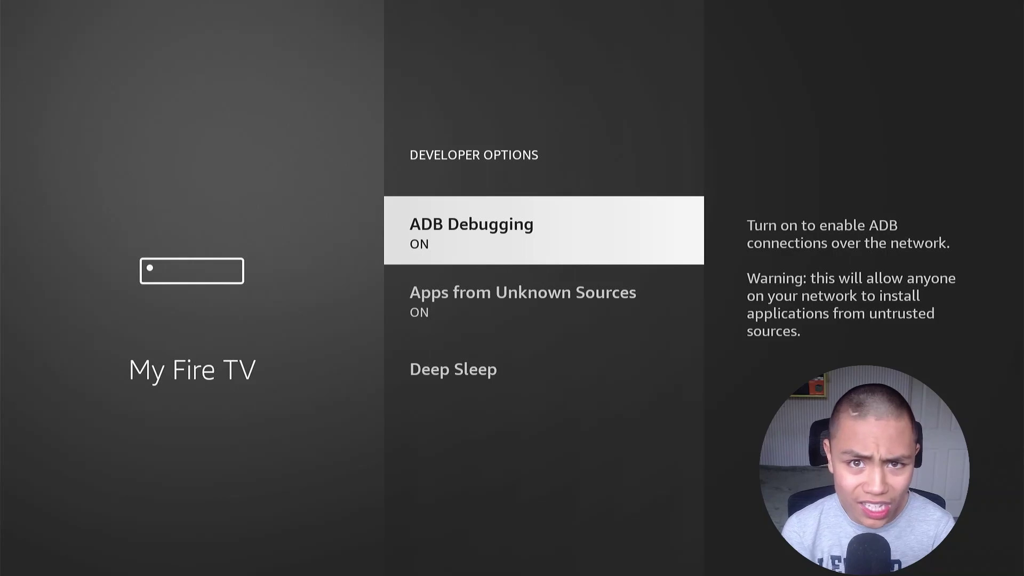
{"action": "key", "text": "Home"}
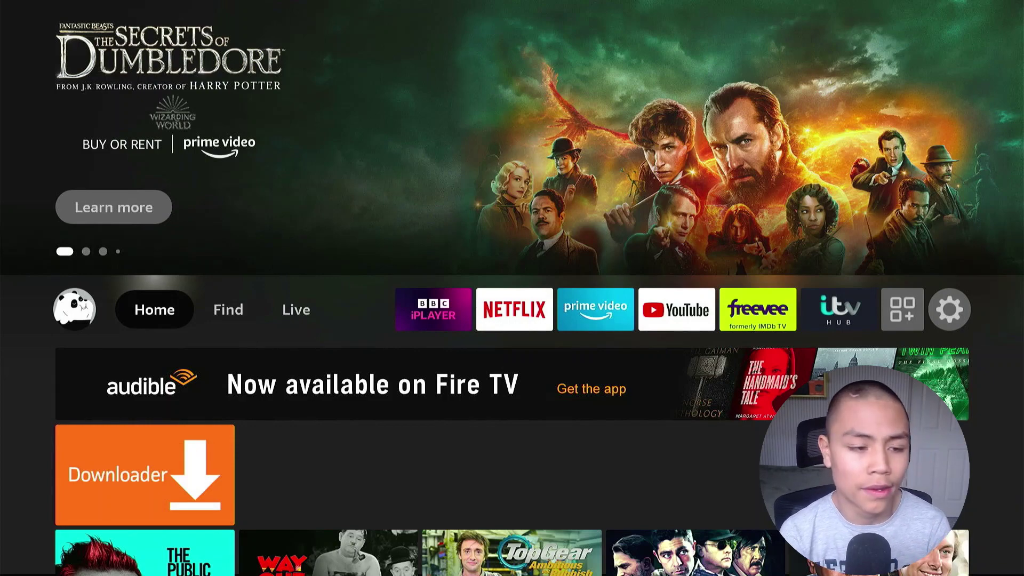
- From the installed apps list, launch Mouse Toggle for Fire TV beside Downloader
{"action": "key", "text": "Right"}
{"action": "key", "text": "Right"}
{"action": "key", "text": "Right"}
{"action": "key", "text": "Right"}
{"action": "key", "text": "Right"}
{"action": "key", "text": "Right"}
{"action": "key", "text": "Right"}
{"action": "key", "text": "Right"}
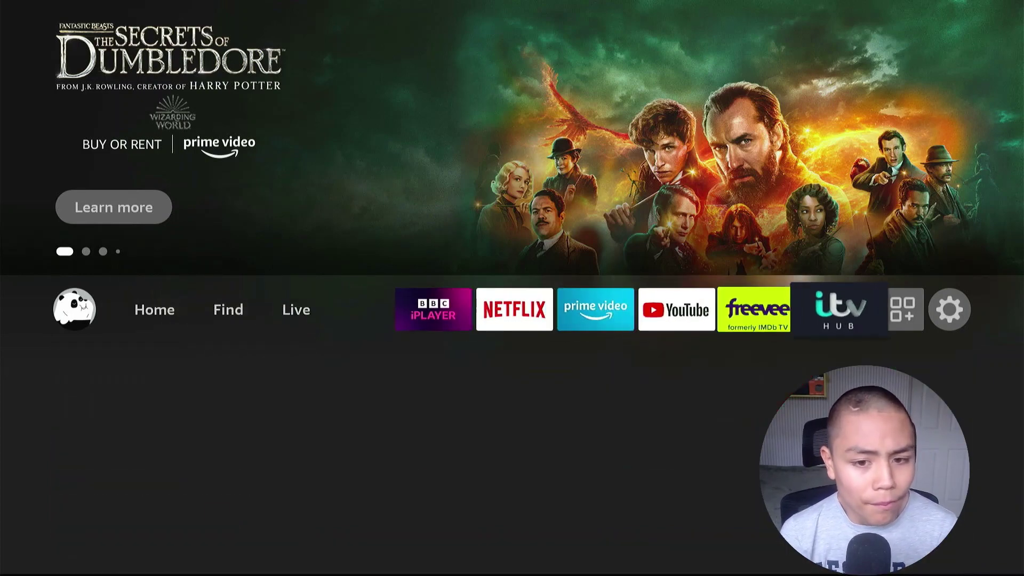
{"action": "key", "text": "Right"}
{"action": "key", "text": "Return"}
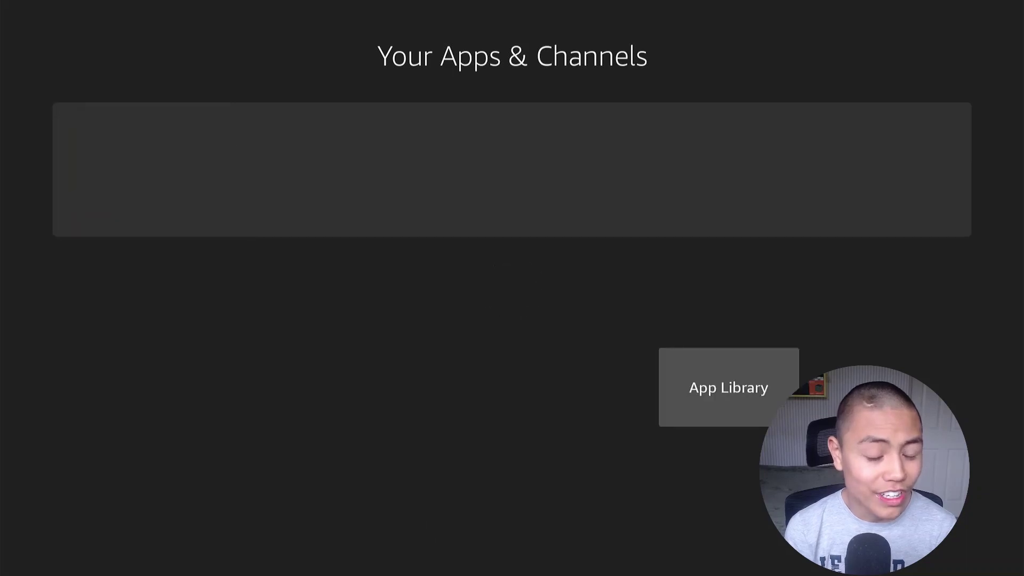
{"action": "key", "text": "Down"}
{"action": "key", "text": "Down"}
{"action": "key", "text": "Right"}
{"action": "key", "text": "Right"}
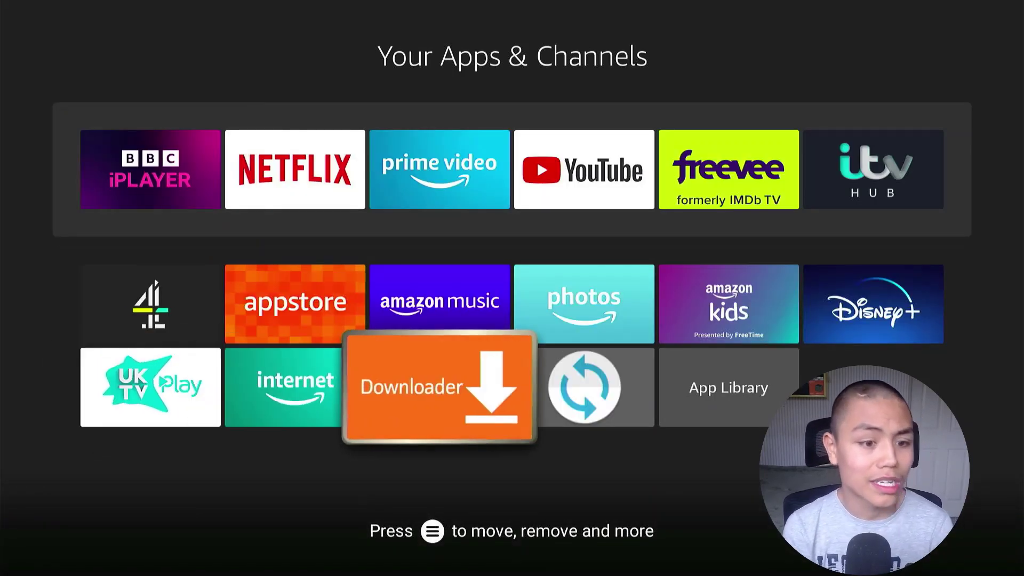
{"action": "key", "text": "Right"}
{"action": "key", "text": "Return"}
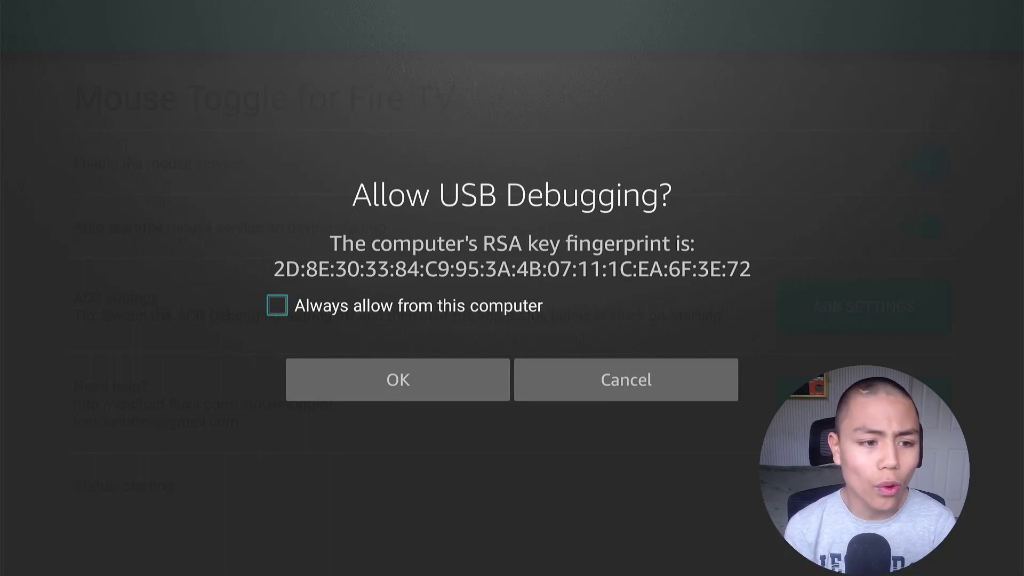
- Tick Always allow from this computer and accept the USB debugging prompt
{"action": "key", "text": "Return"}
{"action": "key", "text": "Down"}
{"action": "key", "text": "Return"}
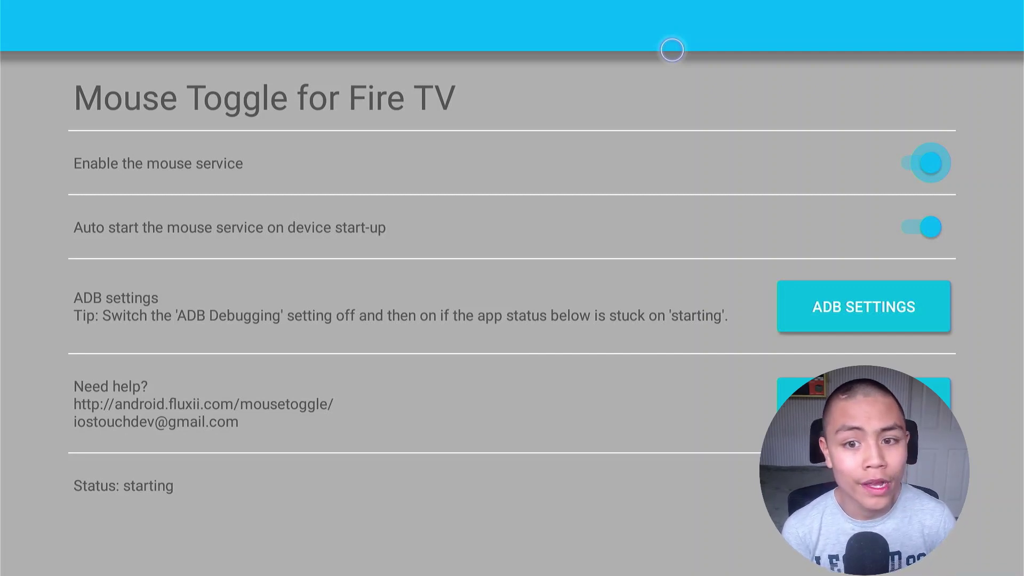
- Turn the mouse service and auto-start off, then back on
{"action": "key", "text": "Return"}
{"action": "key", "text": "Down"}
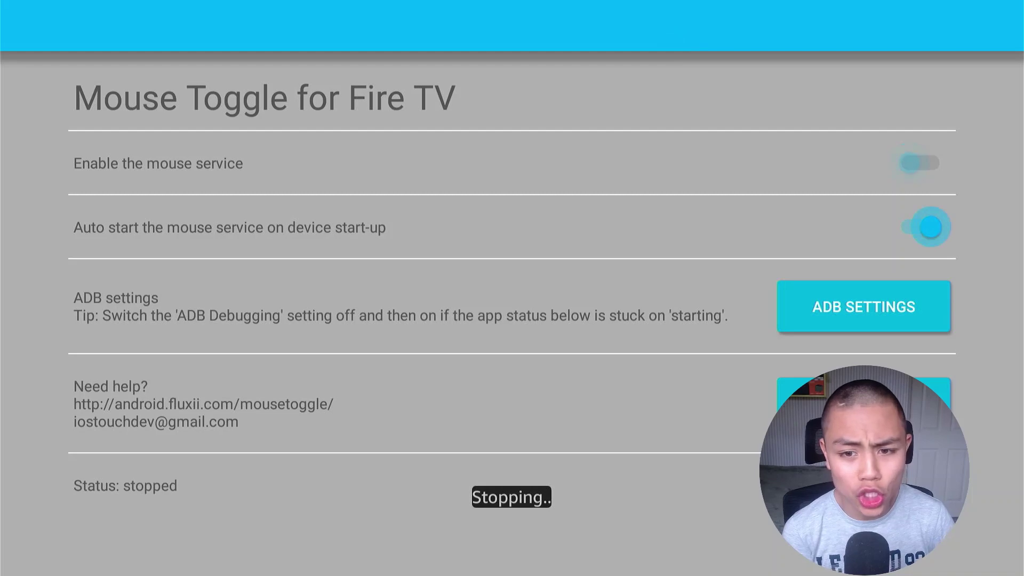
{"action": "key", "text": "Return"}
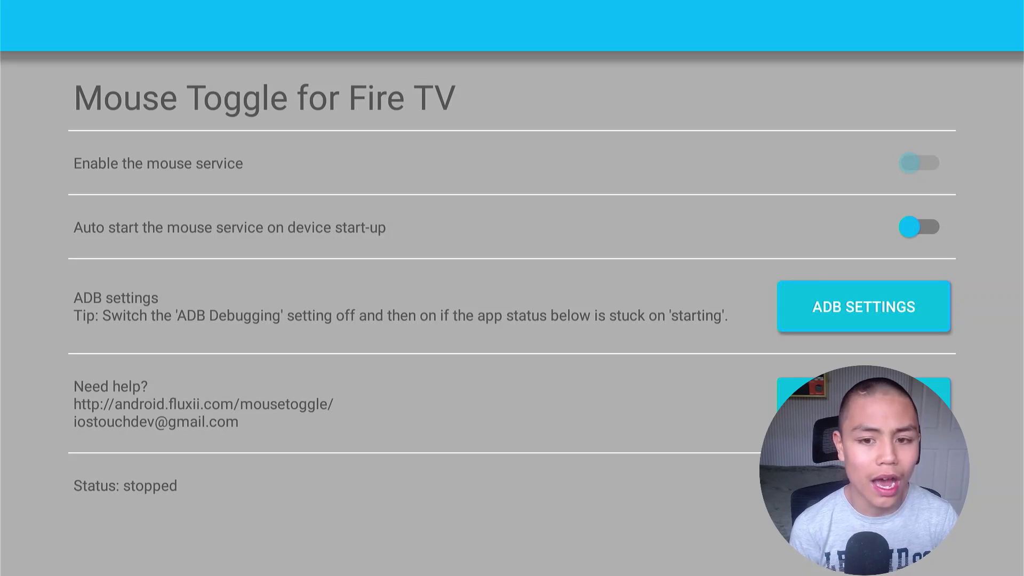
{"action": "key", "text": "Down"}
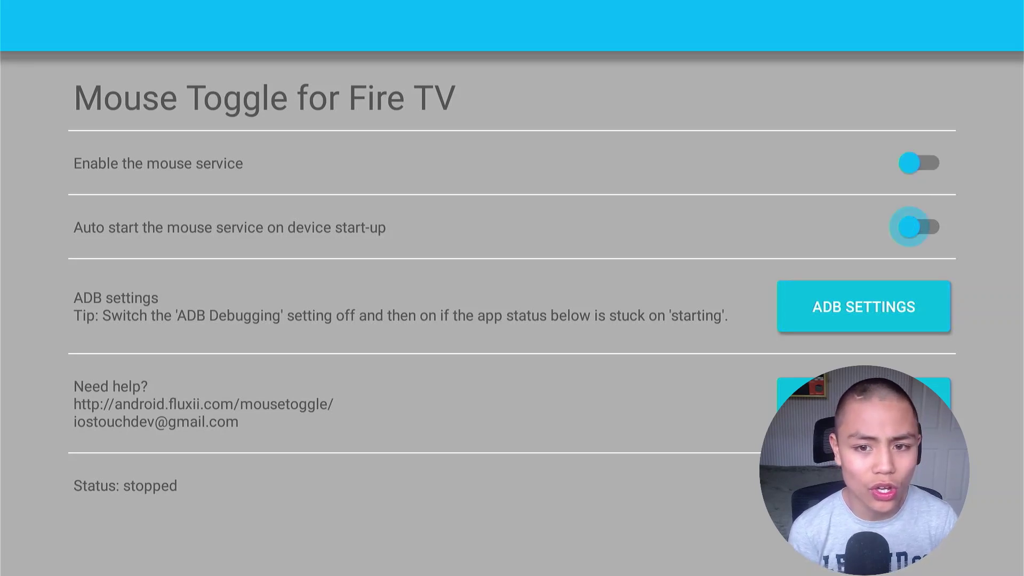
{"action": "key", "text": "Return"}
{"action": "key", "text": "Up"}
{"action": "key", "text": "Return"}
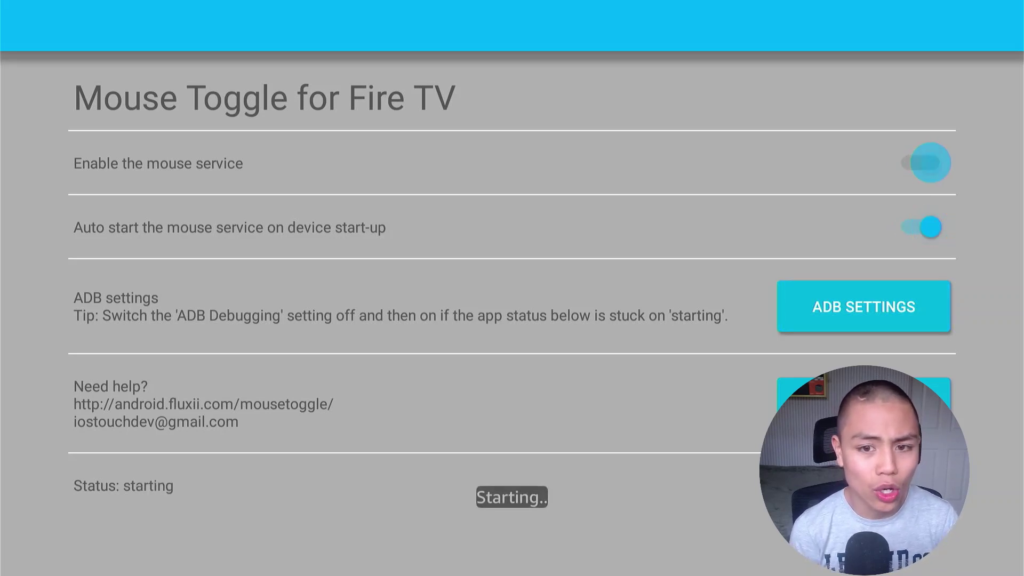